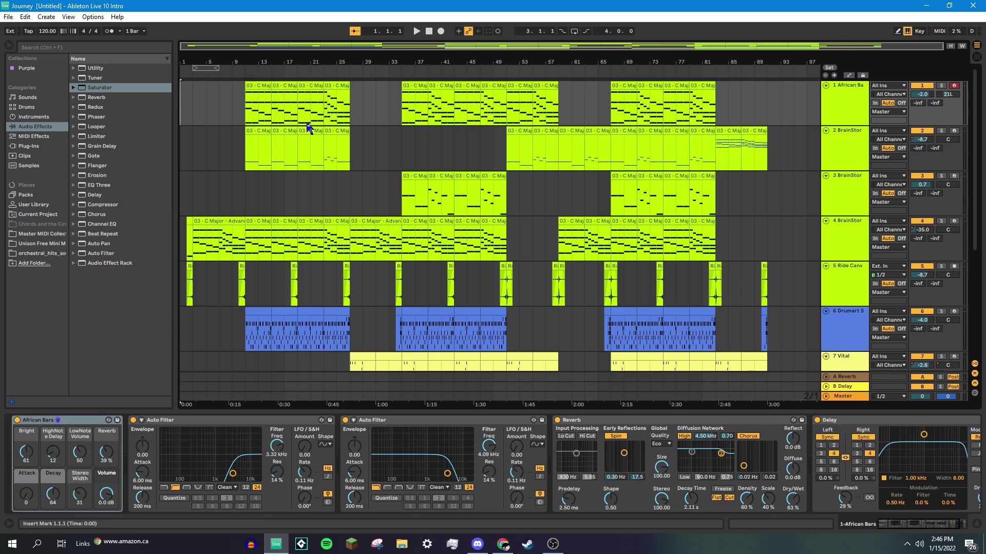
Step: Solo track 4 BrainStormer, set the insert mark at bar 3, and inspect the track's synth interface
{"action": "scroll", "coordinate": [284, 205], "scroll_direction": "down", "scroll_amount": 2}
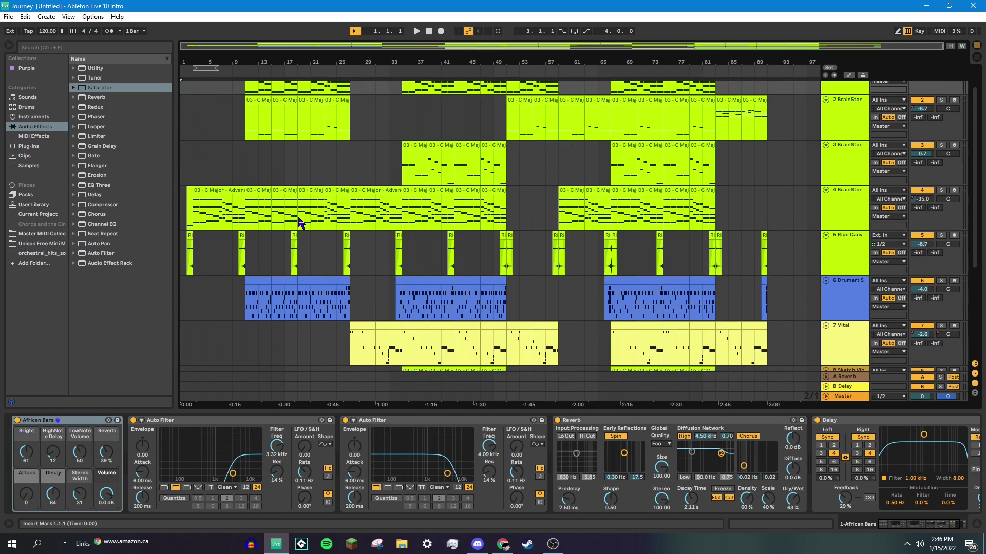
{"action": "left_click", "coordinate": [860, 214]}
{"action": "left_click_drag", "start_coordinate": [923, 199], "coordinate": [922, 175]}
{"action": "left_click", "coordinate": [941, 190]}
{"action": "left_click", "coordinate": [195, 65]}
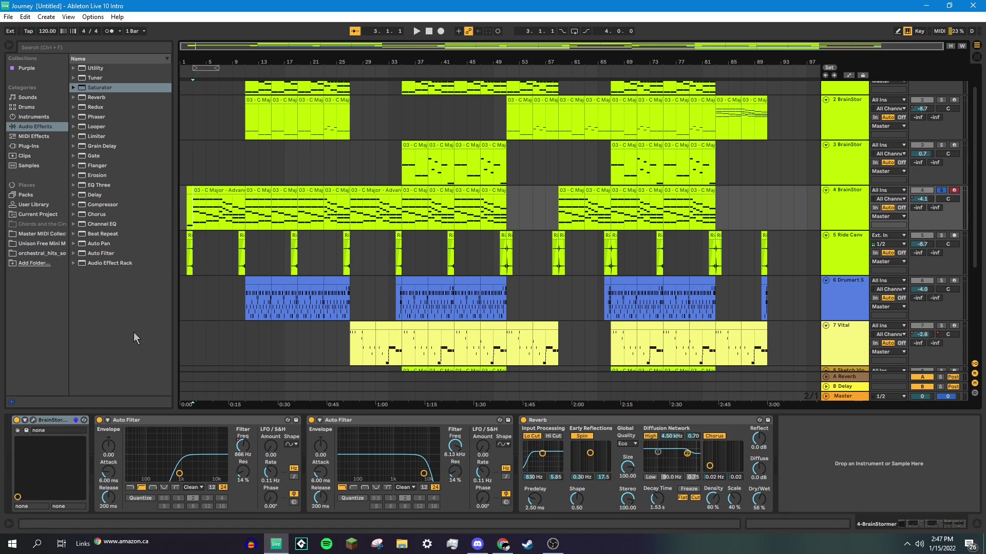
{"action": "left_click", "coordinate": [33, 420]}
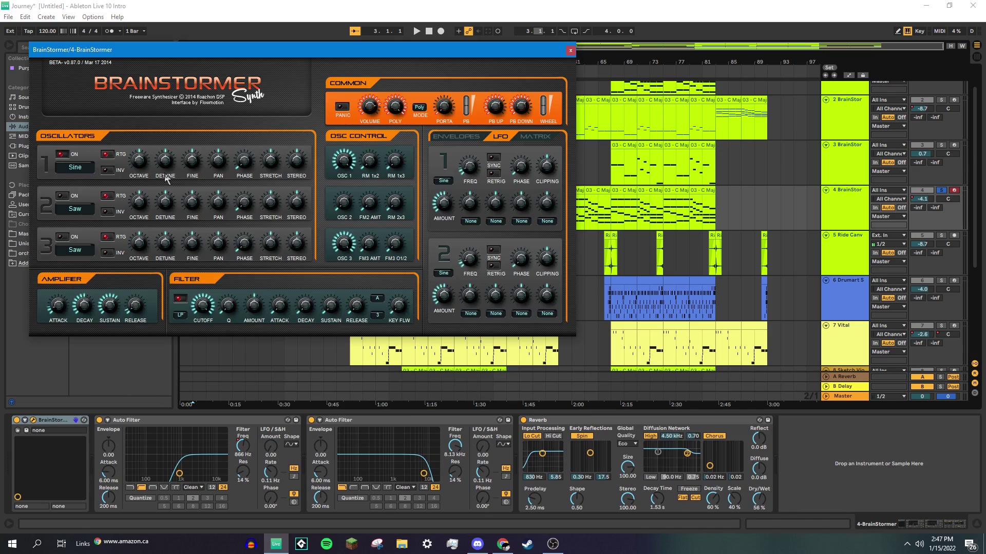
{"action": "left_click", "coordinate": [570, 50]}
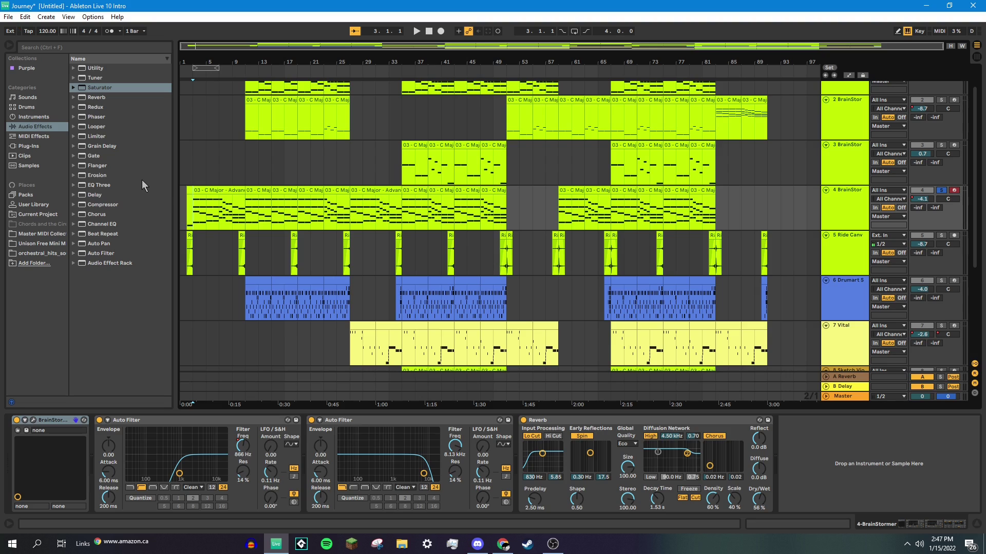
Step: Play back the soloed track 4 BrainStormer chords from bar 19
{"action": "left_click", "coordinate": [246, 254]}
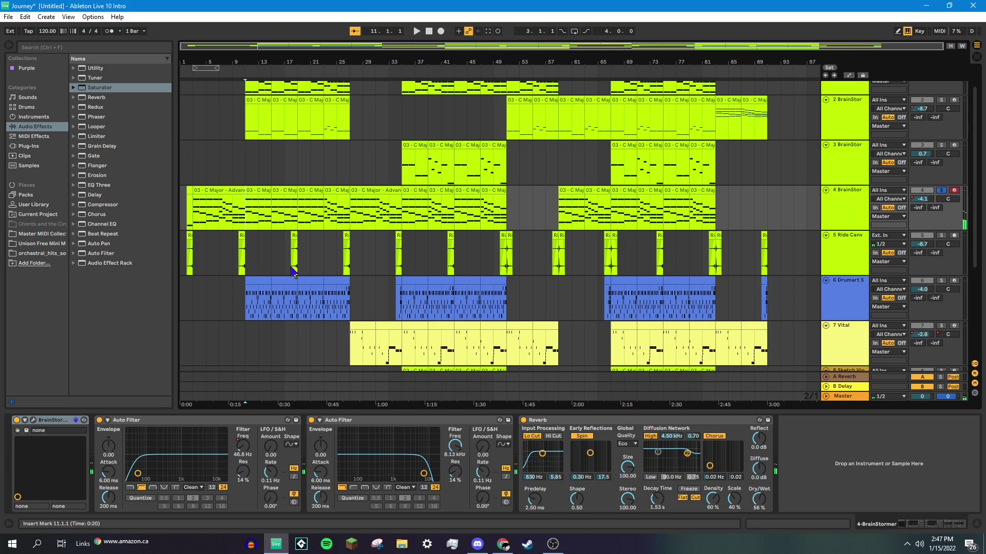
{"action": "left_click", "coordinate": [196, 227]}
{"action": "left_click", "coordinate": [298, 213]}
{"action": "key", "text": "space"}
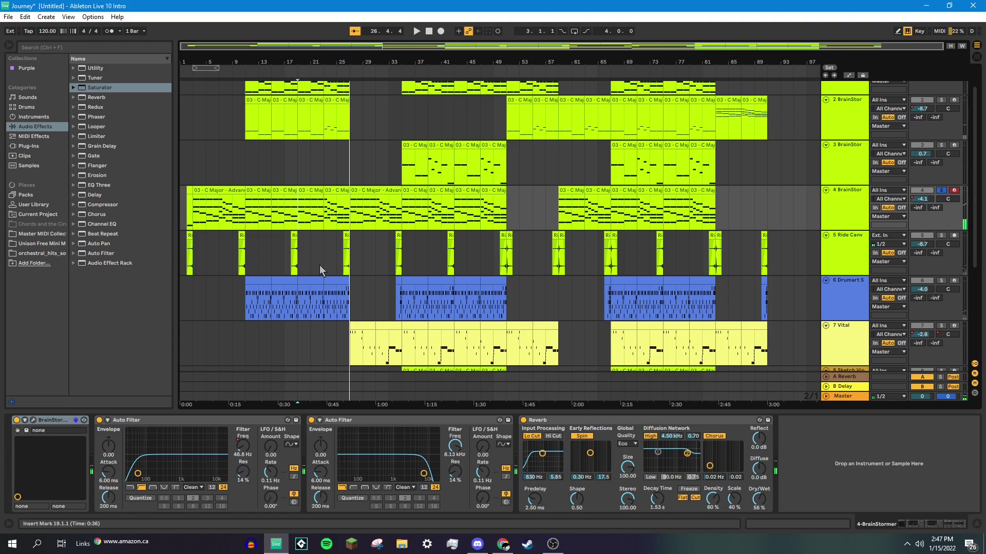
Step: Solo track 5, the Ride Canvas, and play it back from bar 2 and from bar 50
{"action": "scroll", "coordinate": [262, 236], "scroll_direction": "up", "scroll_amount": 2}
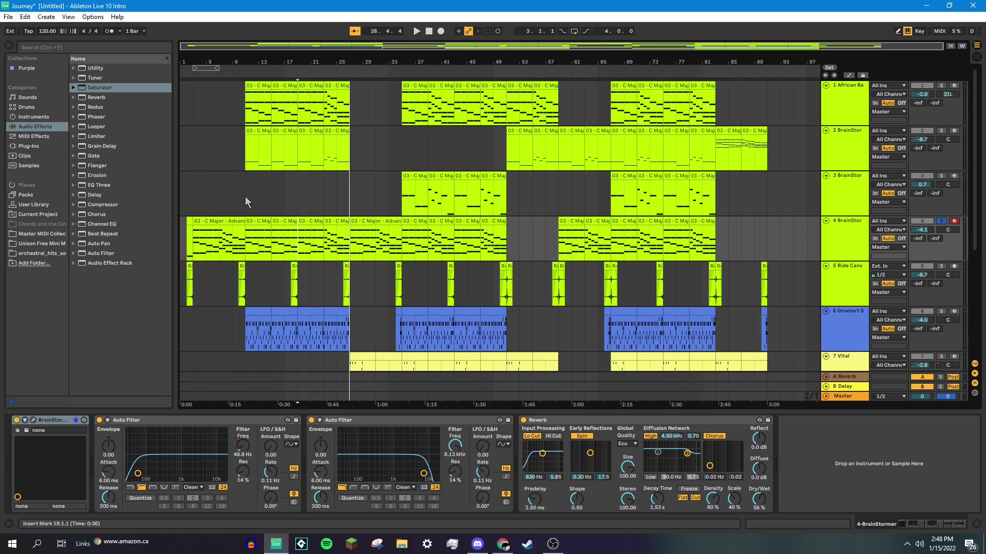
{"action": "scroll", "coordinate": [245, 196], "scroll_direction": "down", "scroll_amount": 1}
{"action": "left_click", "coordinate": [186, 277]}
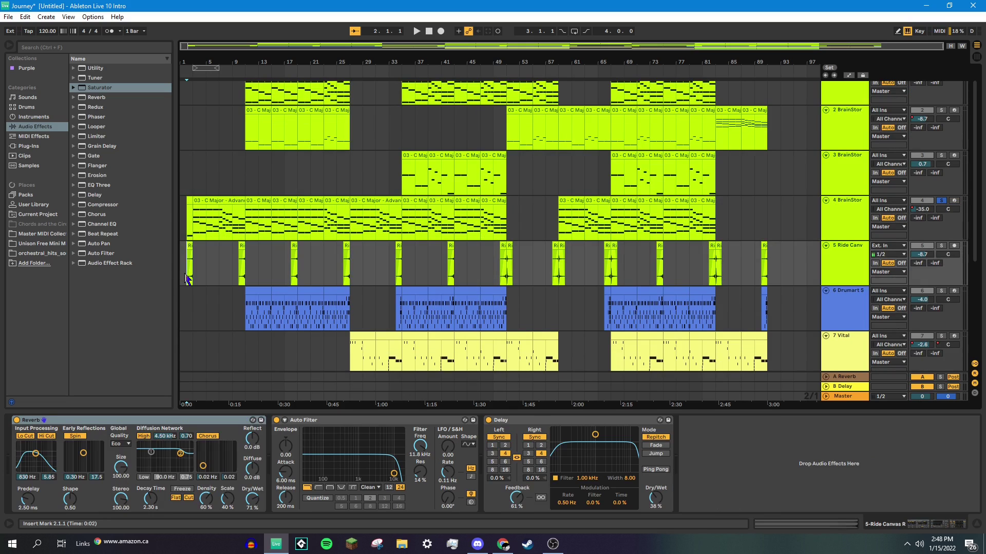
{"action": "left_click", "coordinate": [941, 246]}
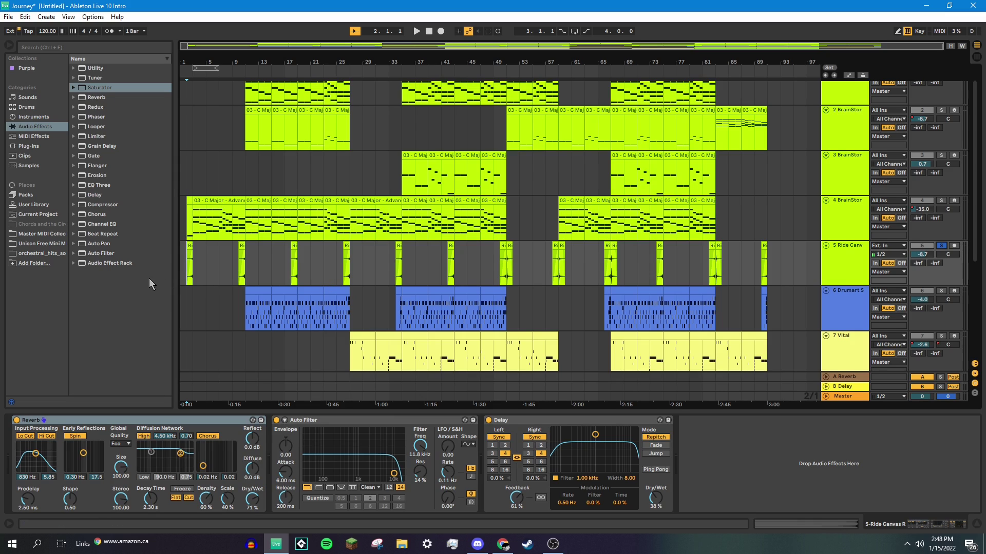
{"action": "key", "text": "space"}
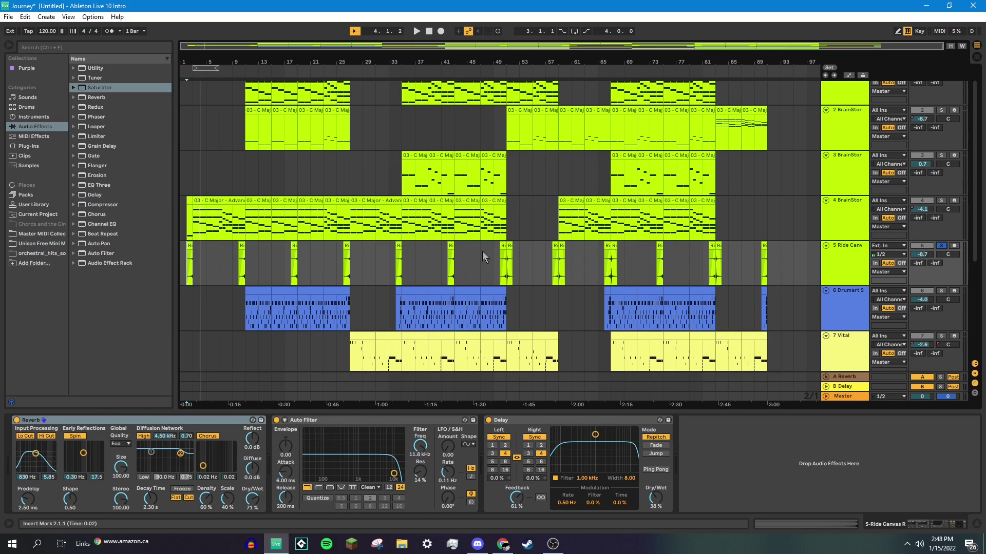
{"action": "left_click", "coordinate": [499, 269]}
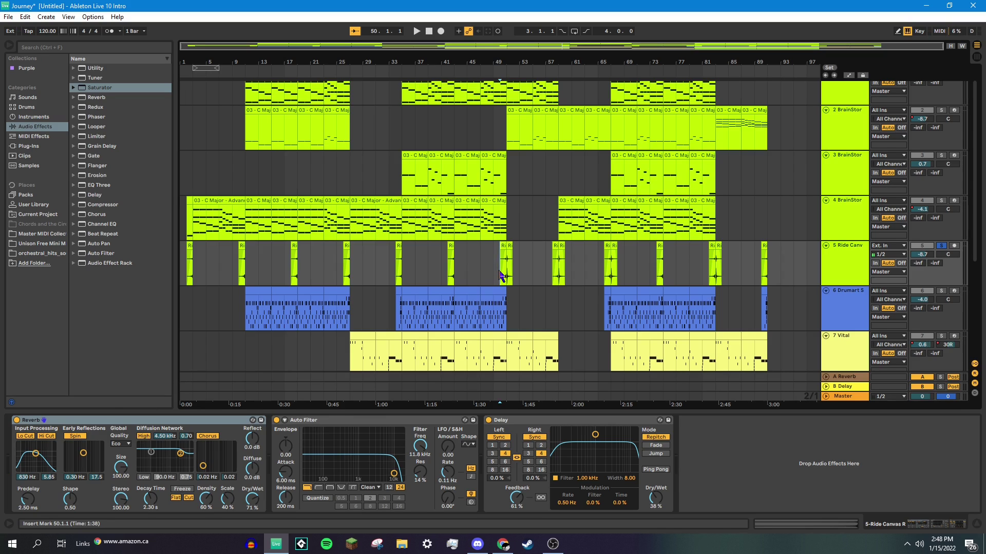
{"action": "key", "text": "space"}
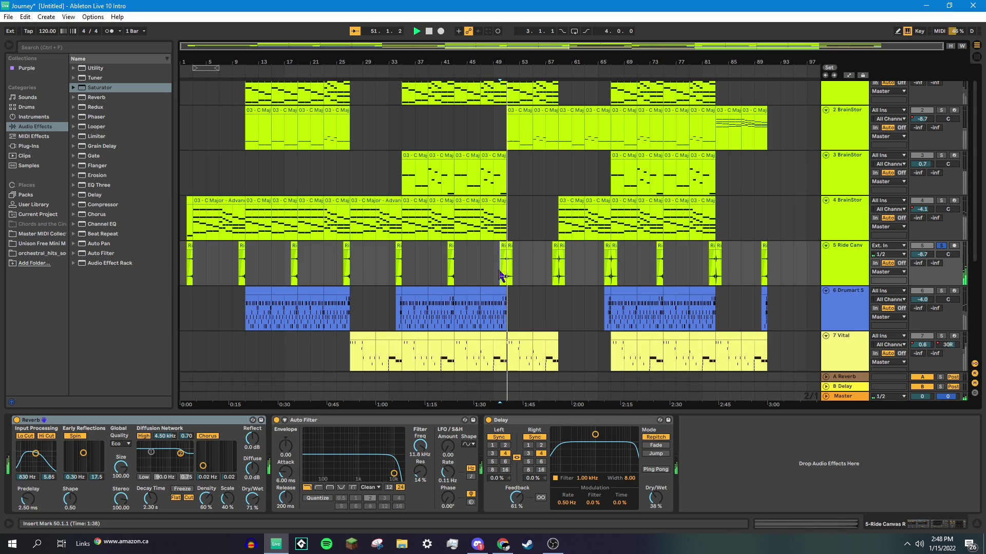
{"action": "key", "text": "space"}
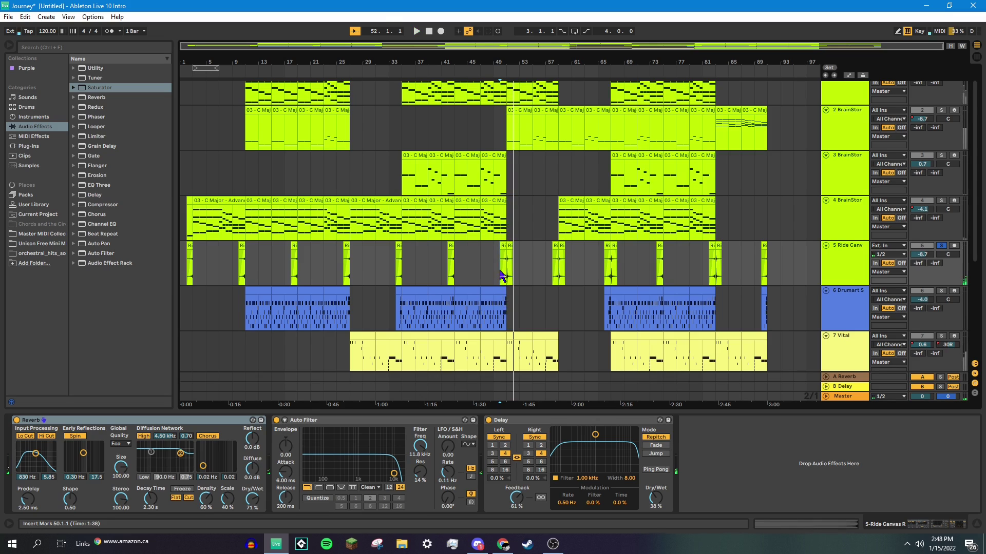
Step: Solo track 1, African Bars, and play it back from bar 11 and from bar 23
{"action": "scroll", "coordinate": [408, 249], "scroll_direction": "up", "scroll_amount": 1}
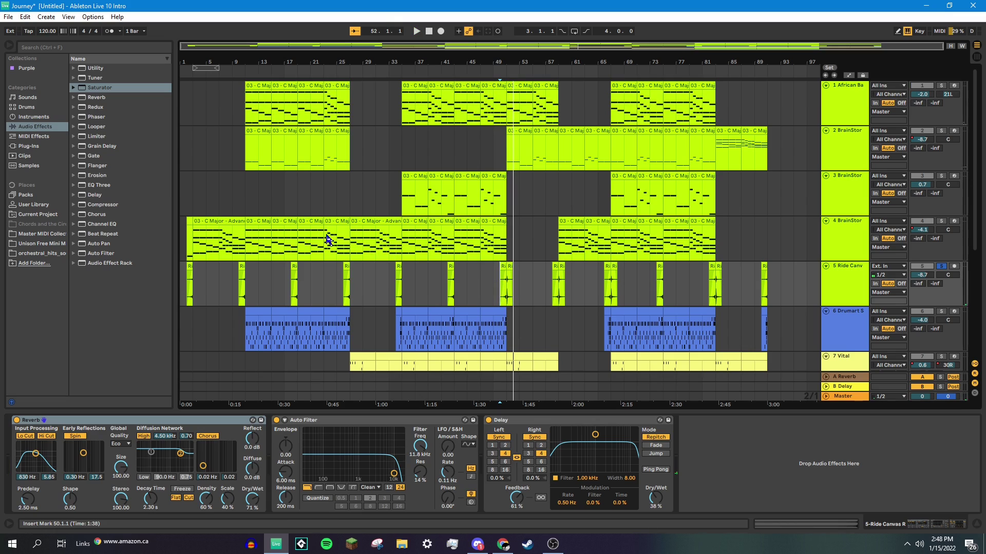
{"action": "left_click", "coordinate": [859, 108]}
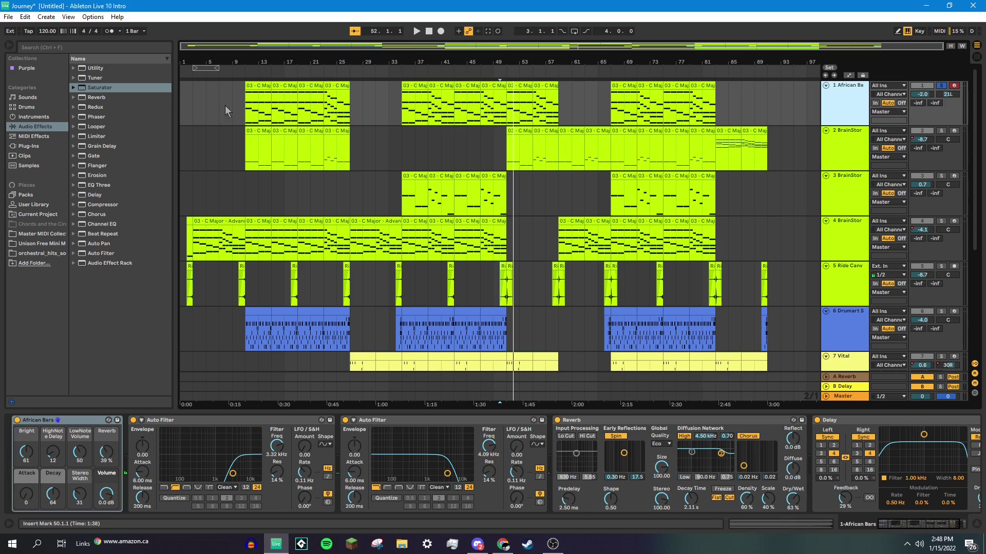
{"action": "left_click", "coordinate": [247, 110]}
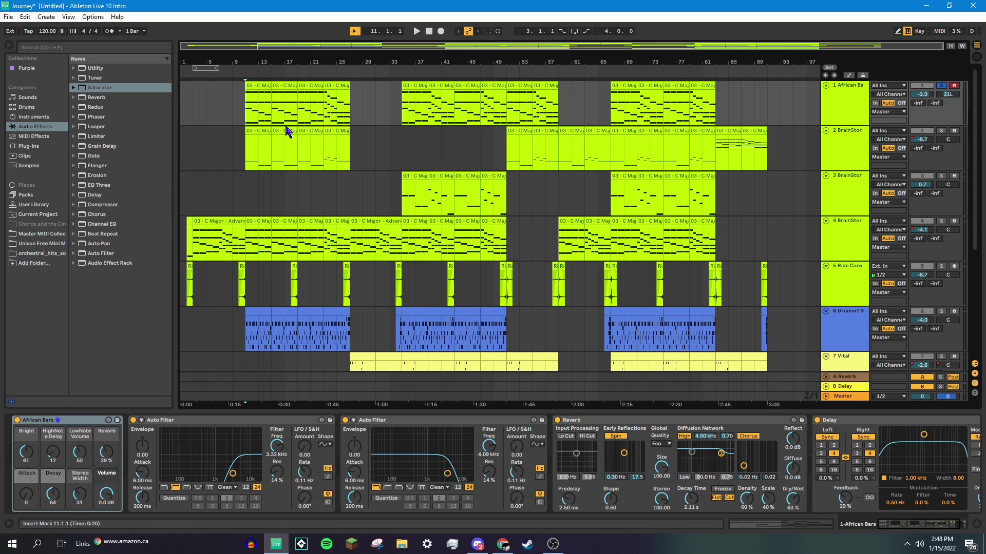
{"action": "key", "text": "space"}
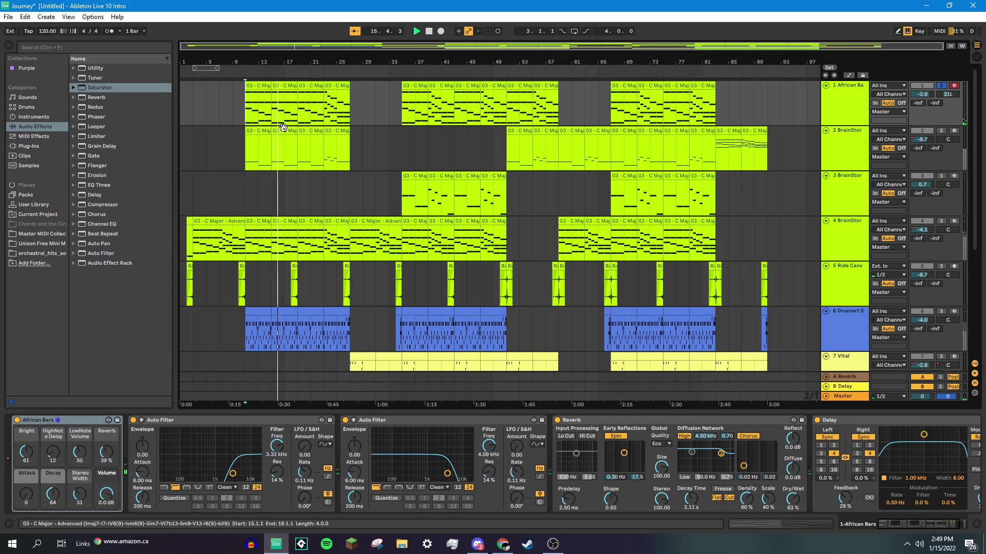
{"action": "key", "text": "space"}
{"action": "left_click", "coordinate": [324, 123]}
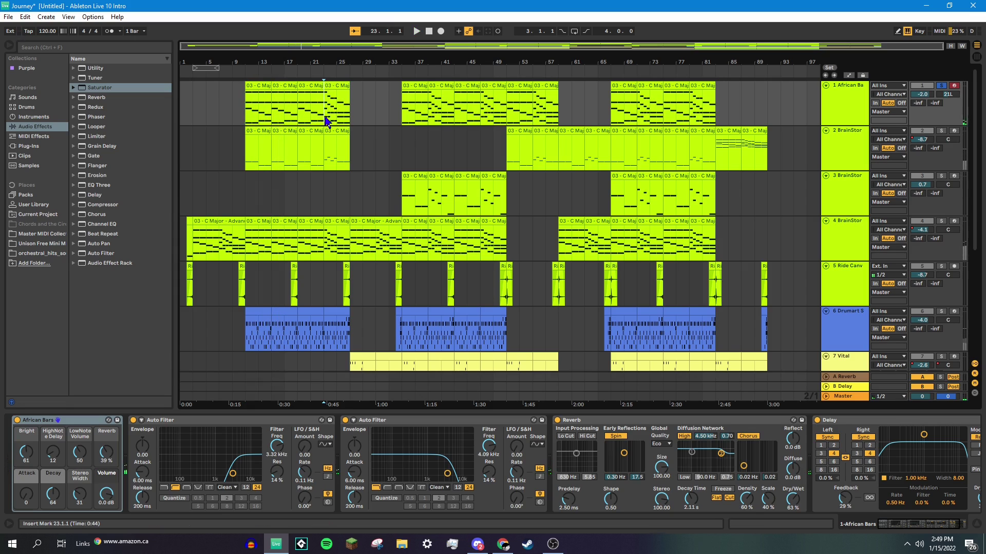
{"action": "key", "text": "space"}
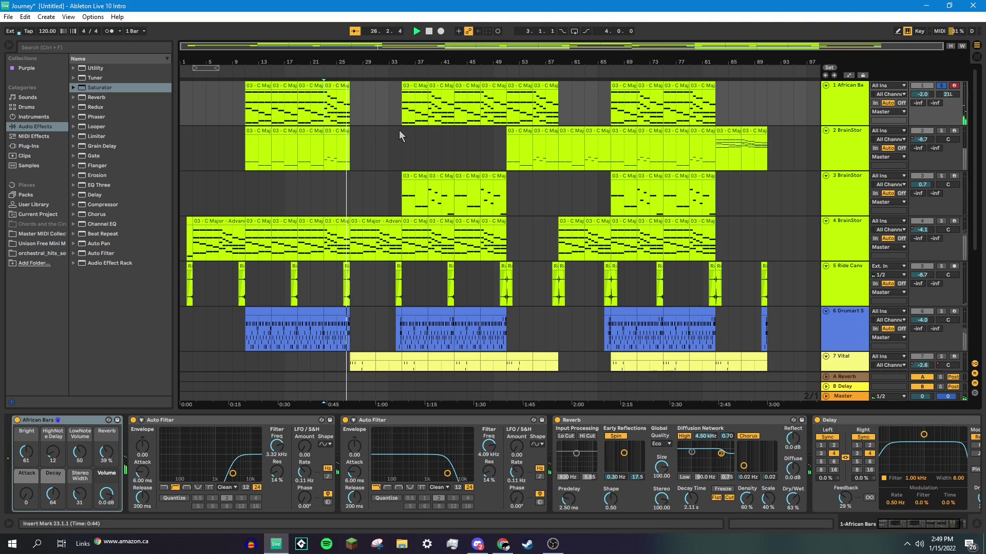
{"action": "key", "text": "space"}
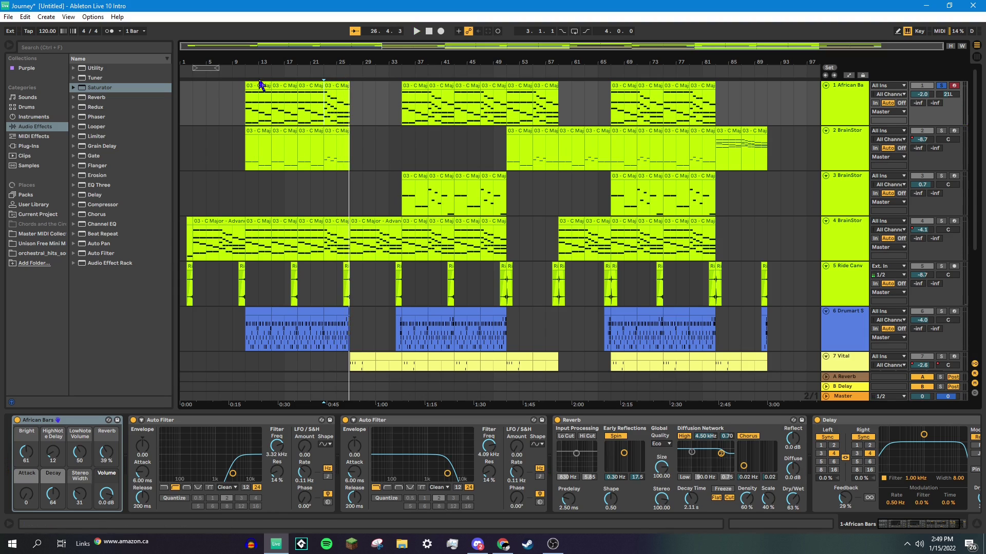
Step: Solo track 2 BrainStormer and play back its first section from bar 19
{"action": "left_click", "coordinate": [941, 130]}
{"action": "left_click", "coordinate": [245, 163]}
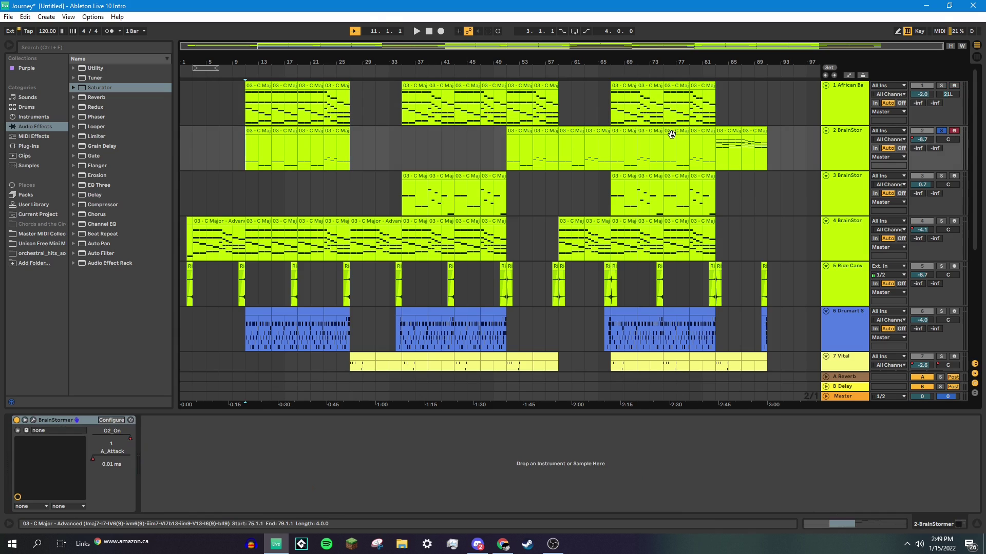
{"action": "key", "text": "z"}
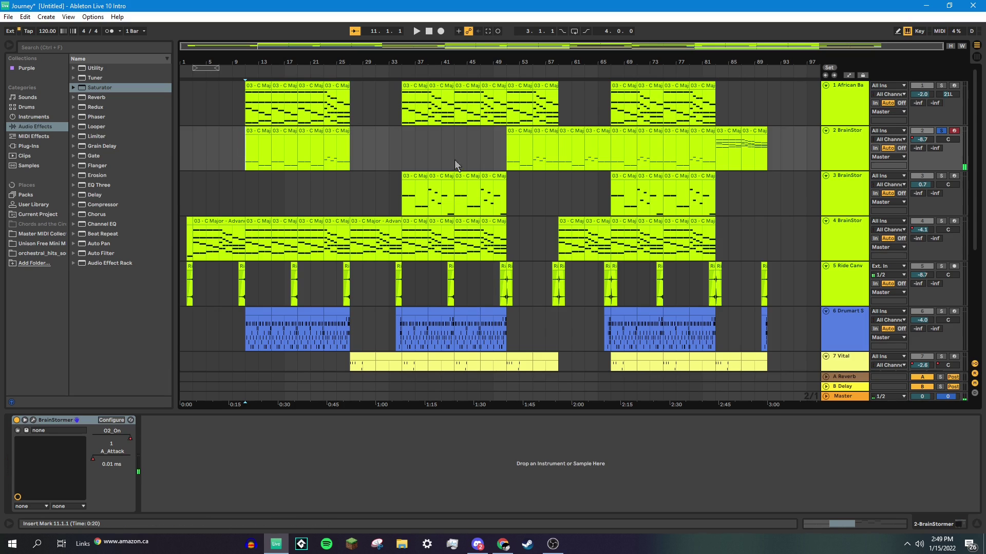
{"action": "left_click", "coordinate": [301, 162]}
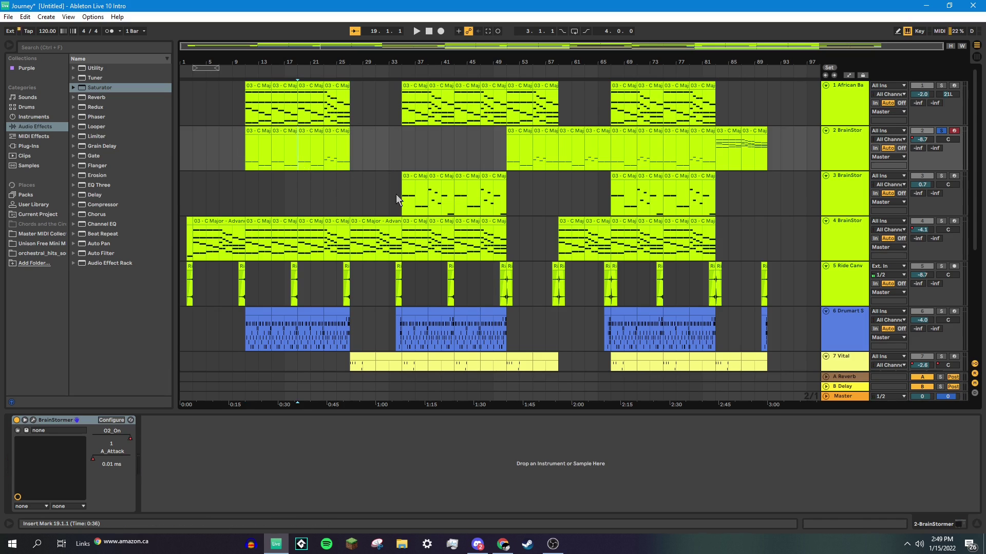
{"action": "key", "text": "space"}
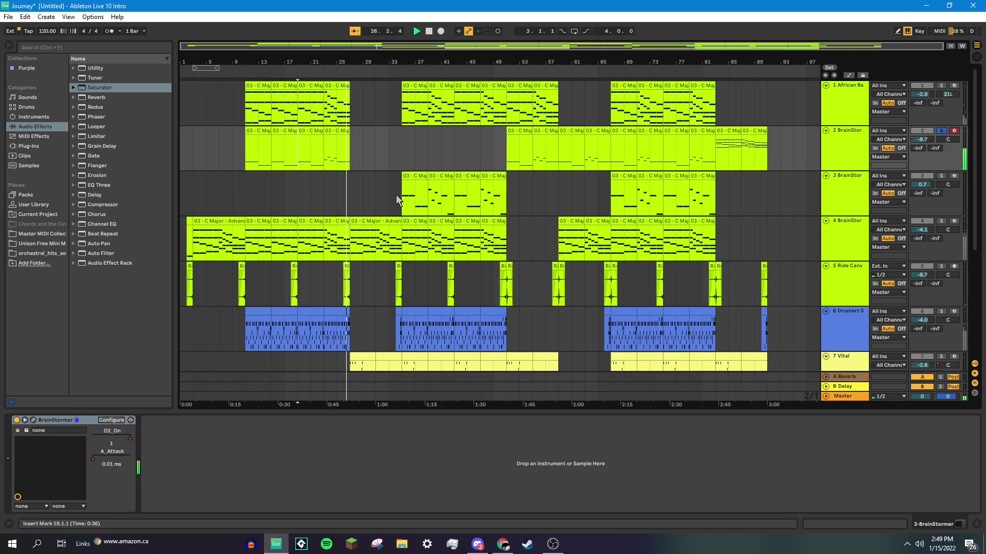
{"action": "key", "text": "space"}
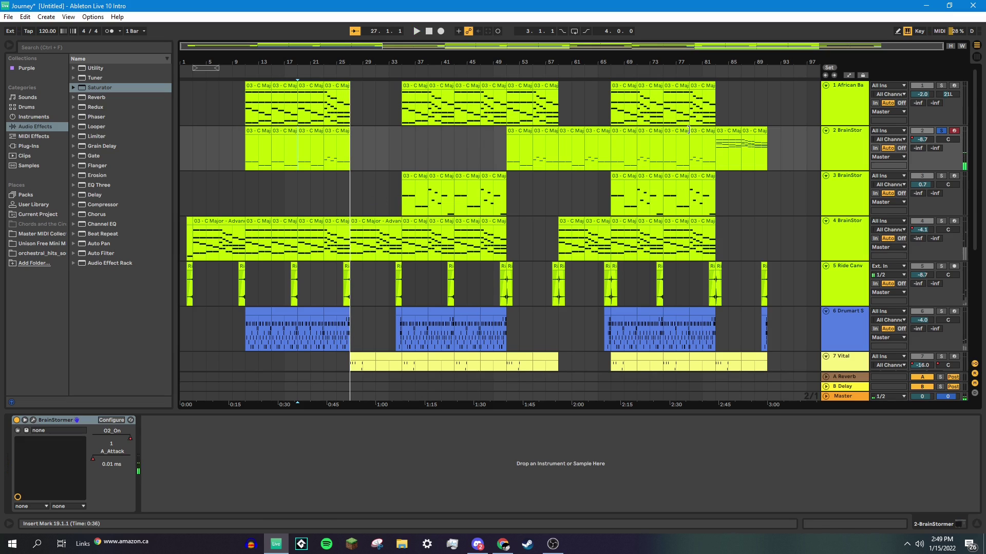
Step: Play back the closing section of the soloed track 2 BrainStormer from bar 83
{"action": "left_click", "coordinate": [717, 148]}
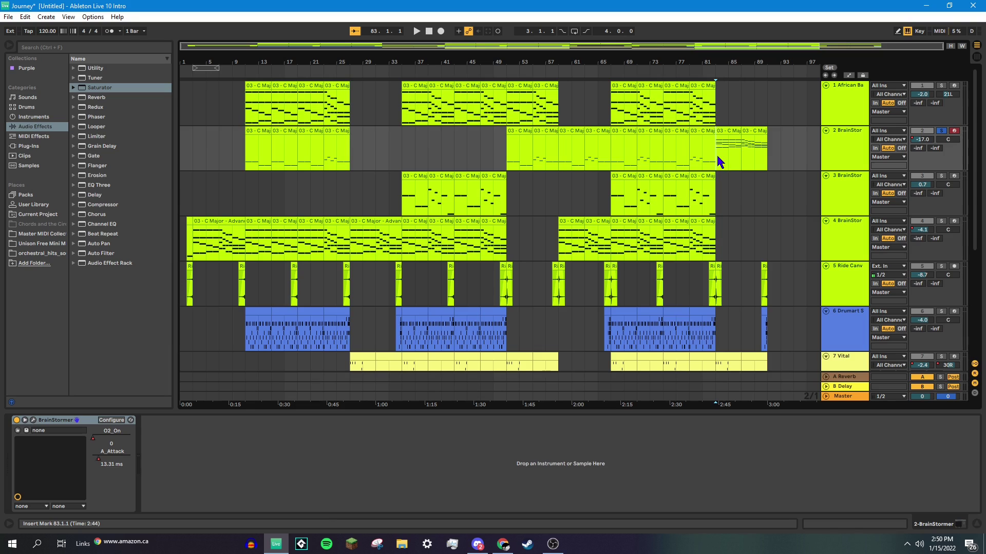
{"action": "key", "text": "space"}
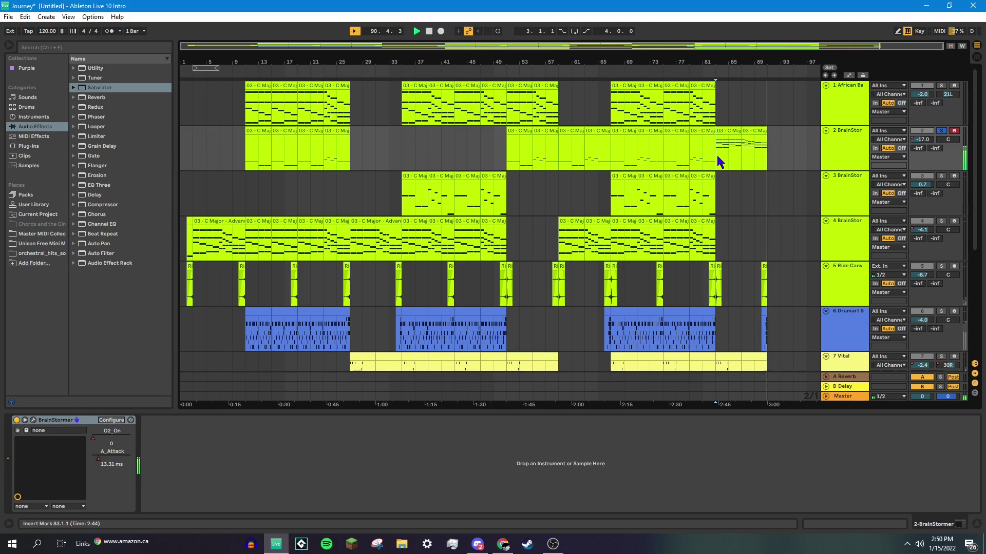
{"action": "key", "text": "space"}
Step: Solo track 6, Drumart SLD, and inspect the drum instrument's interface
{"action": "scroll", "coordinate": [704, 158], "scroll_direction": "down", "scroll_amount": 3}
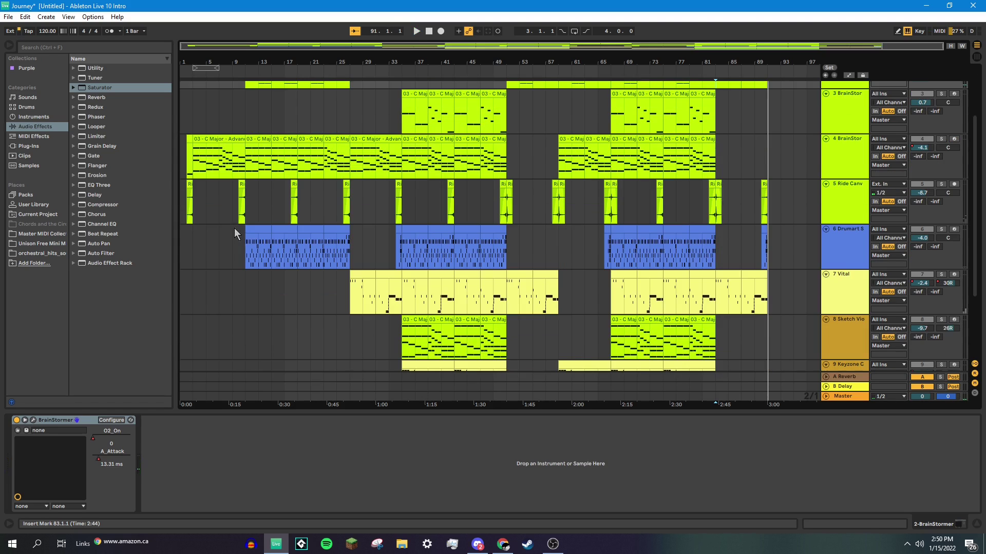
{"action": "left_click", "coordinate": [943, 229]}
{"action": "left_click", "coordinate": [836, 239]}
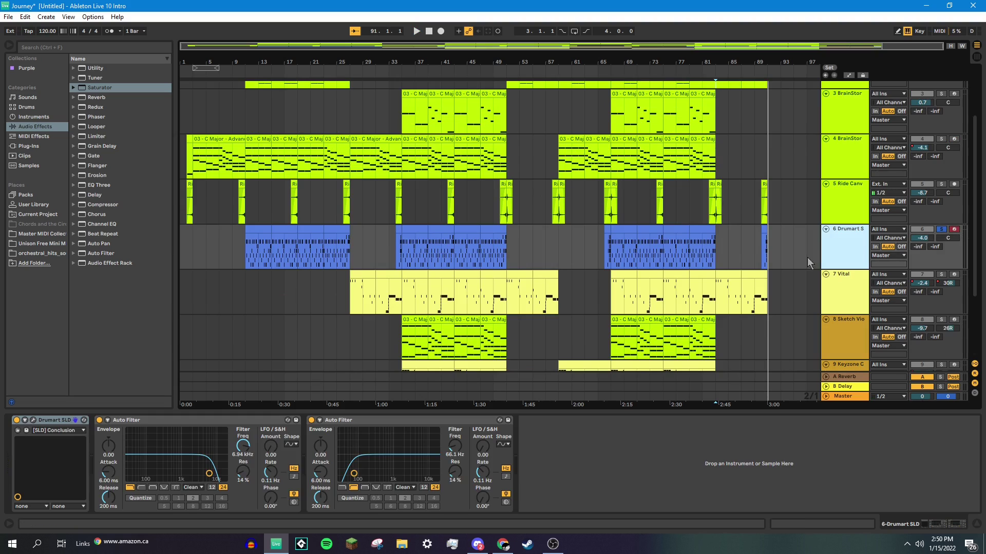
{"action": "left_click", "coordinate": [33, 421]}
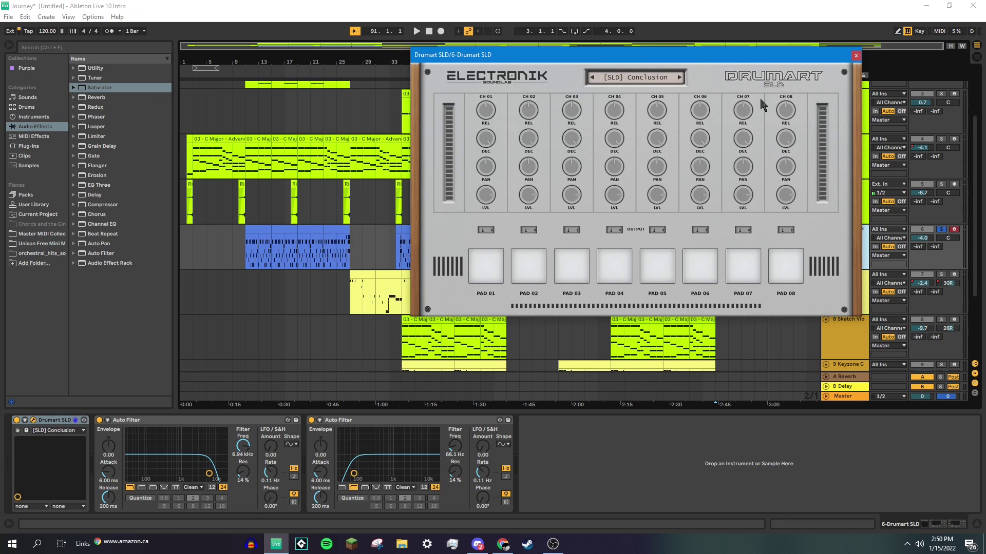
{"action": "left_click_drag", "start_coordinate": [724, 61], "coordinate": [491, 63]}
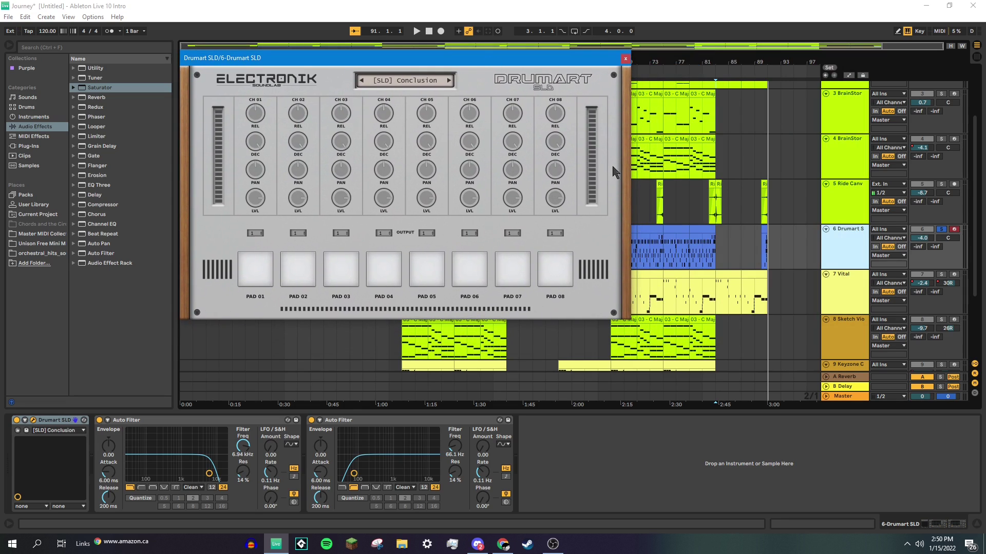
{"action": "left_click", "coordinate": [625, 59]}
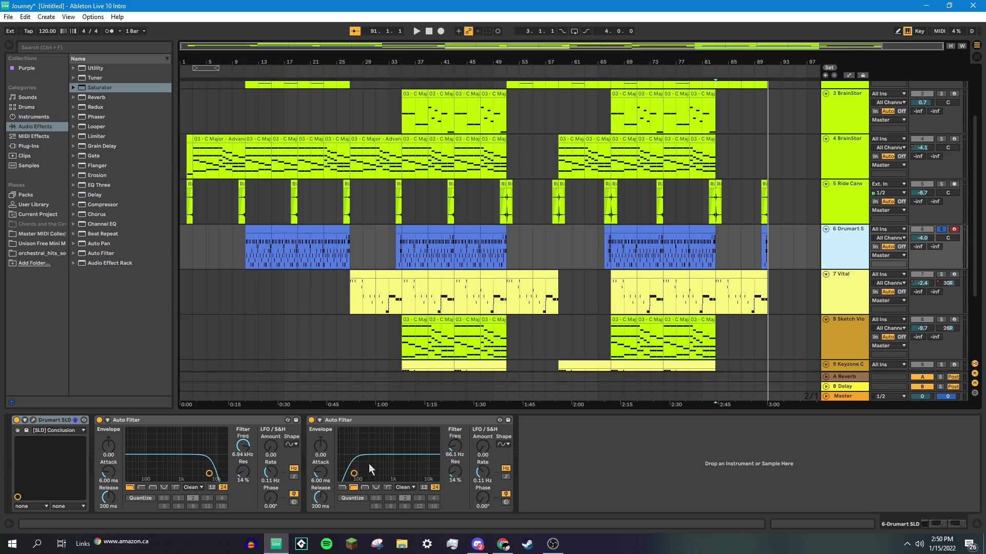
Step: Open the first Drumart SLD clip at bar 11 and examine its MIDI note pattern
{"action": "left_click", "coordinate": [251, 257]}
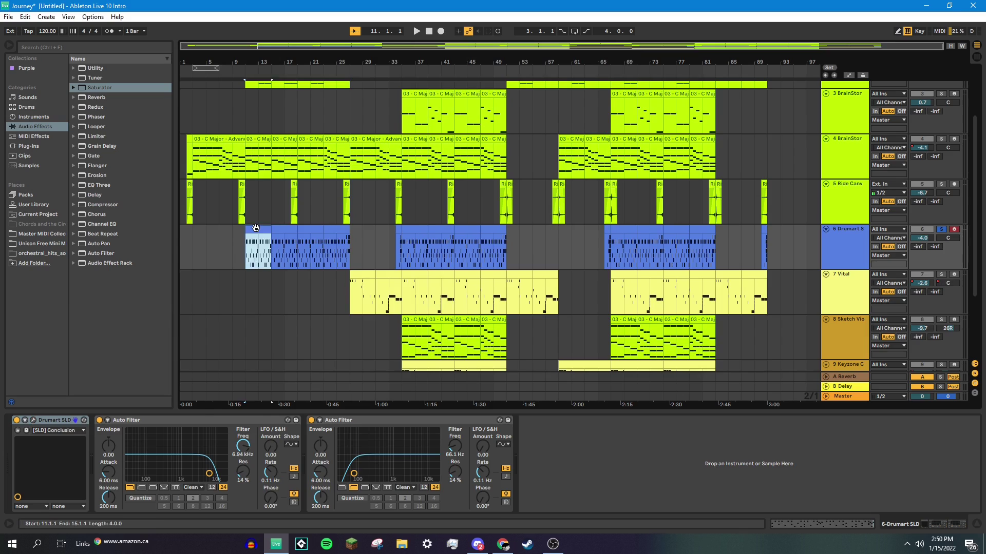
{"action": "double_click", "coordinate": [258, 241]}
{"action": "scroll", "coordinate": [388, 426], "scroll_direction": "down", "scroll_amount": 1}
{"action": "scroll", "coordinate": [387, 421], "scroll_direction": "up", "scroll_amount": 2}
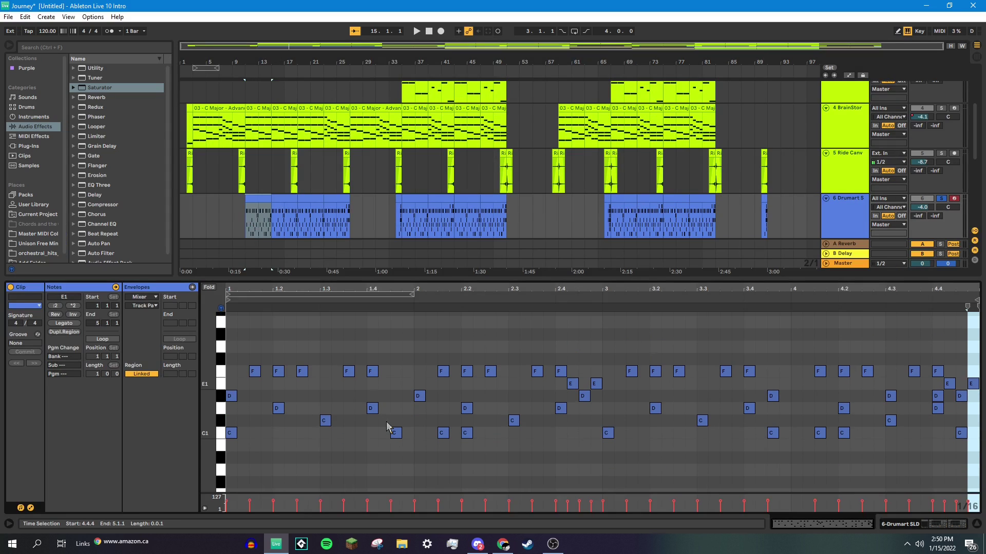
{"action": "scroll", "coordinate": [384, 422], "scroll_direction": "up", "scroll_amount": 1}
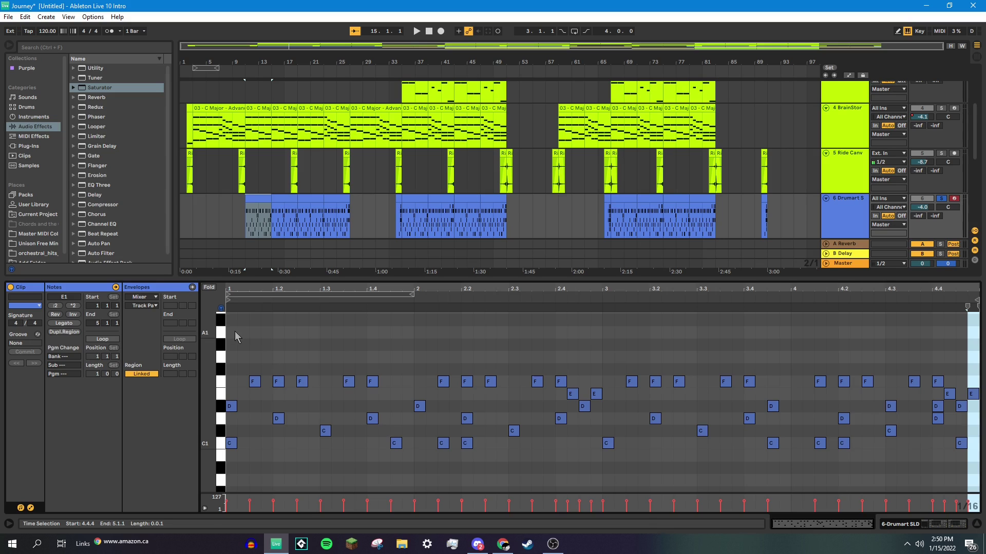
Step: Play back the first section of the soloed track 6 Drumart SLD from bar 11
{"action": "left_click", "coordinate": [243, 223]}
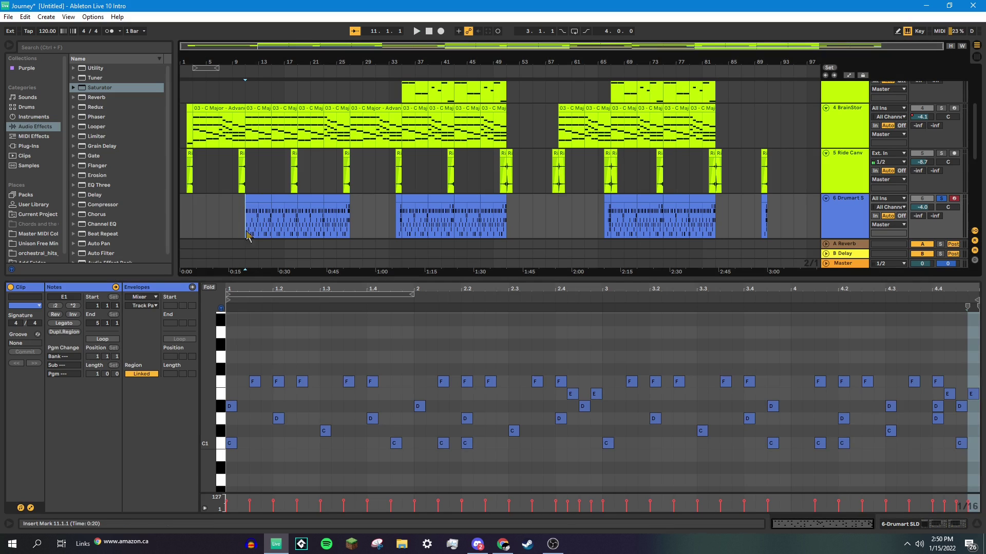
{"action": "key", "text": "space"}
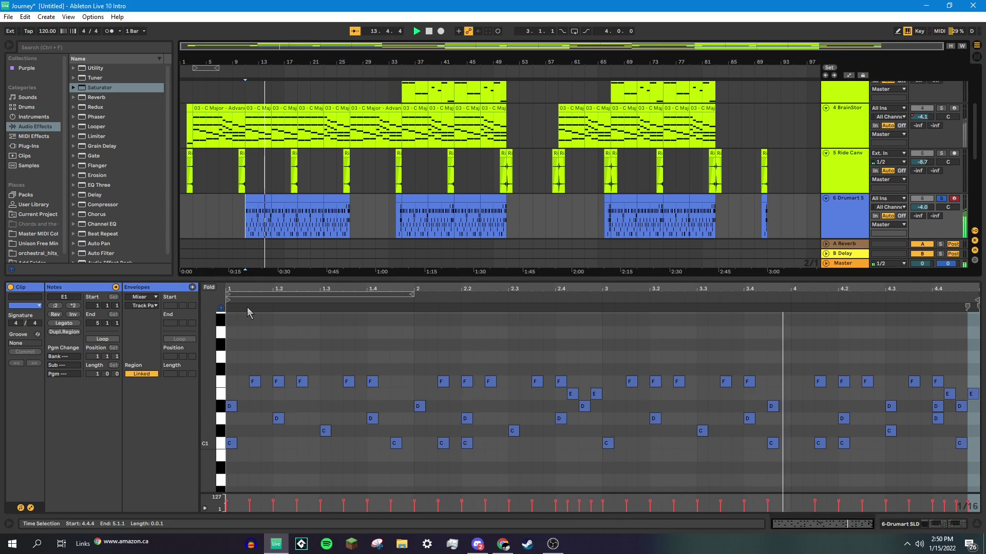
{"action": "key", "text": "space"}
Step: Open the Drumart SLD clip at bar 23 and play it back from its start
{"action": "left_click", "coordinate": [334, 198]}
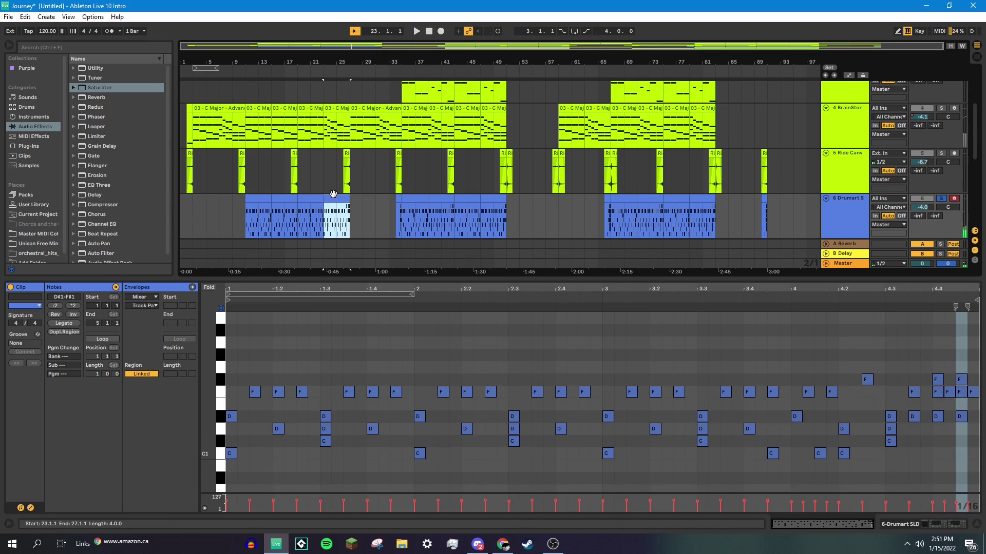
{"action": "left_click", "coordinate": [324, 226]}
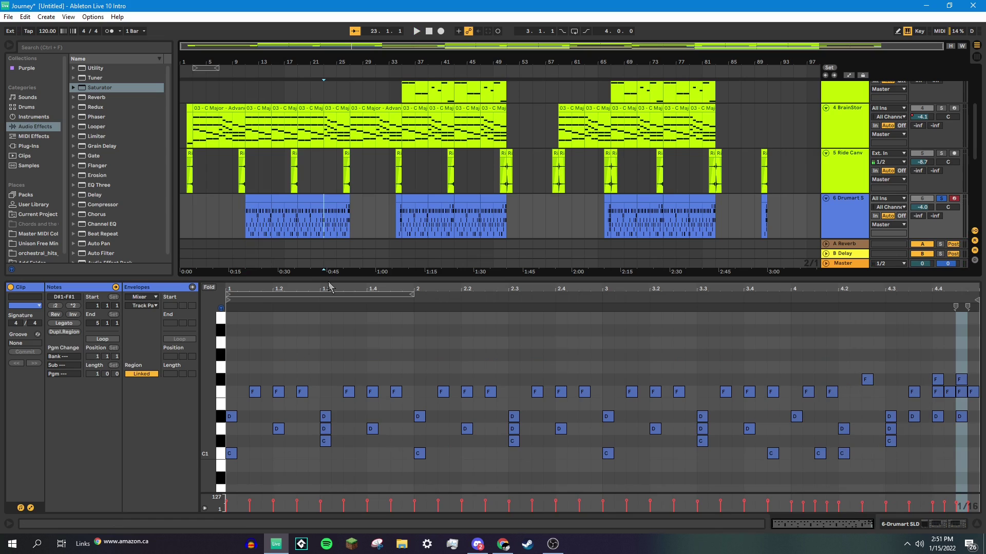
{"action": "key", "text": "space"}
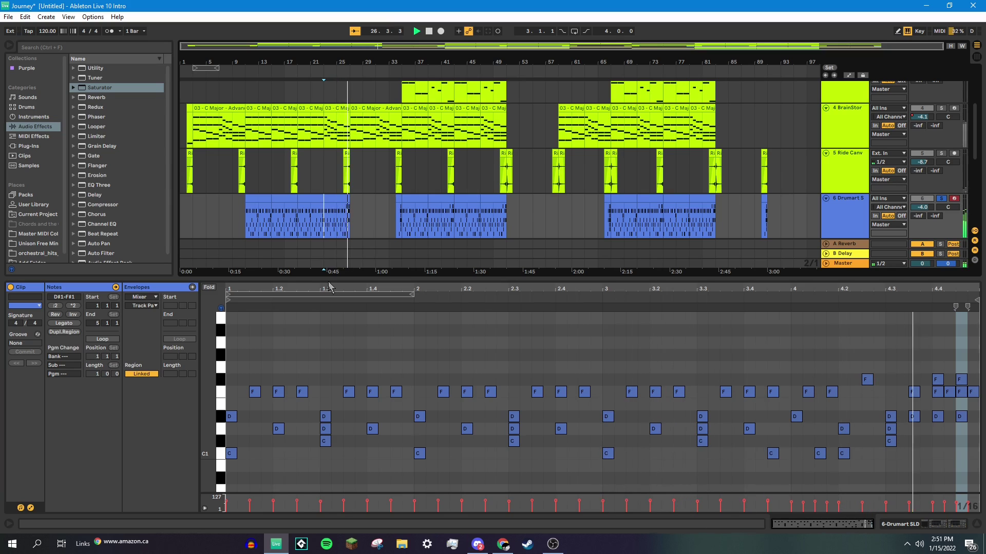
{"action": "key", "text": "space"}
Step: Select all F#1 notes in the drum clip at bar 23, and hide the clip's note editor
{"action": "scroll", "coordinate": [716, 450], "scroll_direction": "up", "scroll_amount": 2}
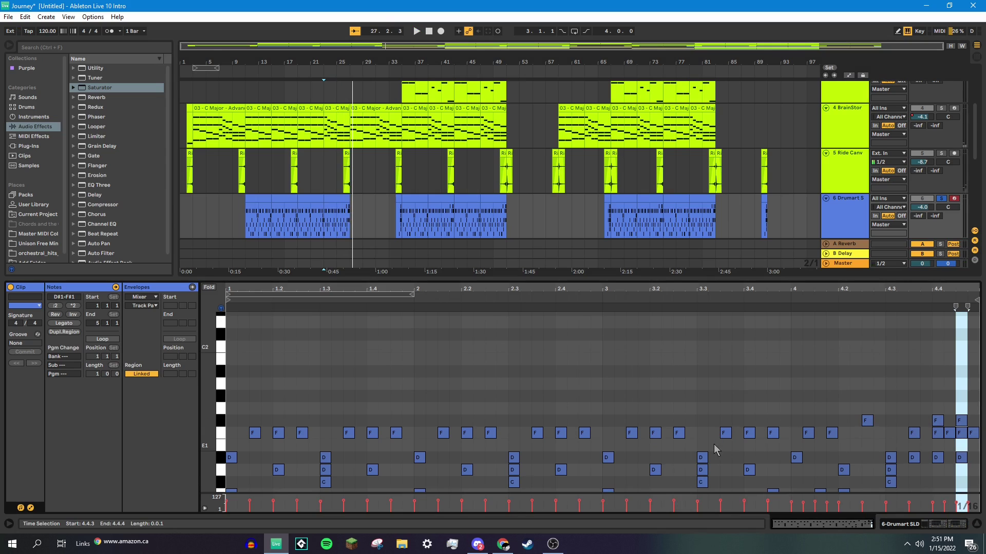
{"action": "left_click", "coordinate": [224, 421]}
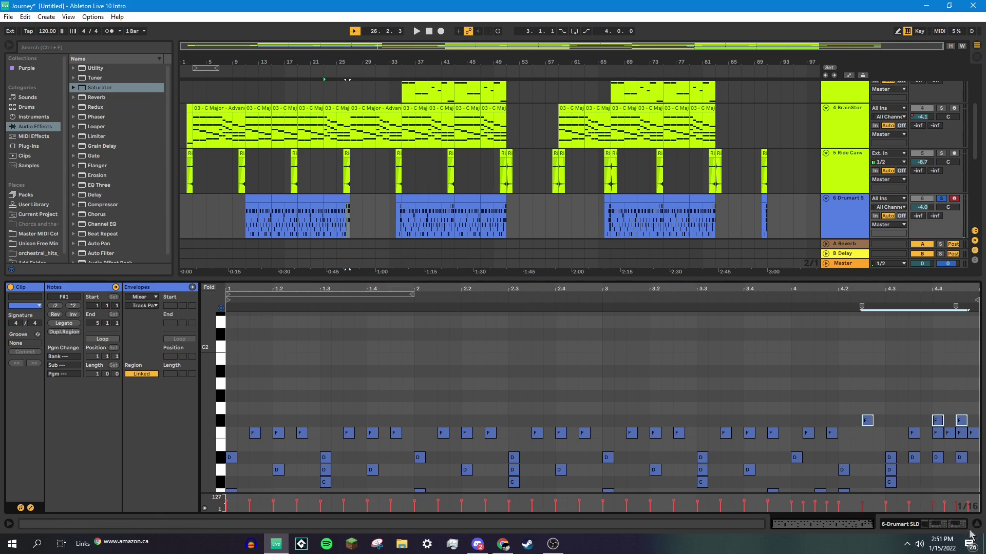
{"action": "key", "text": "ctrl+alt+l"}
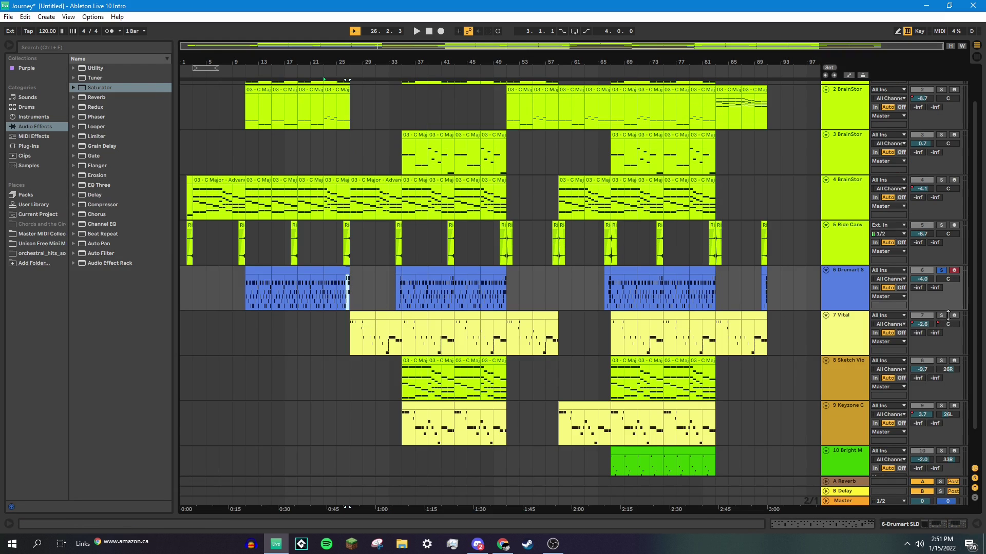
Step: Solo track 7, Vital, and inspect the synth's oscillators and effects in its plug-in window before closing it
{"action": "left_click", "coordinate": [827, 333]}
{"action": "key", "text": "ctrl+alt+l"}
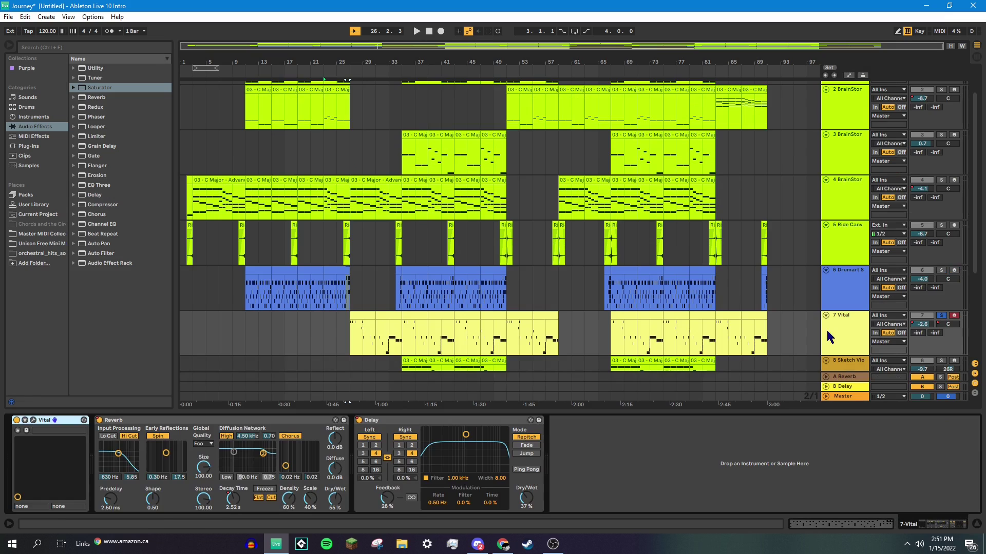
{"action": "left_click", "coordinate": [29, 431]}
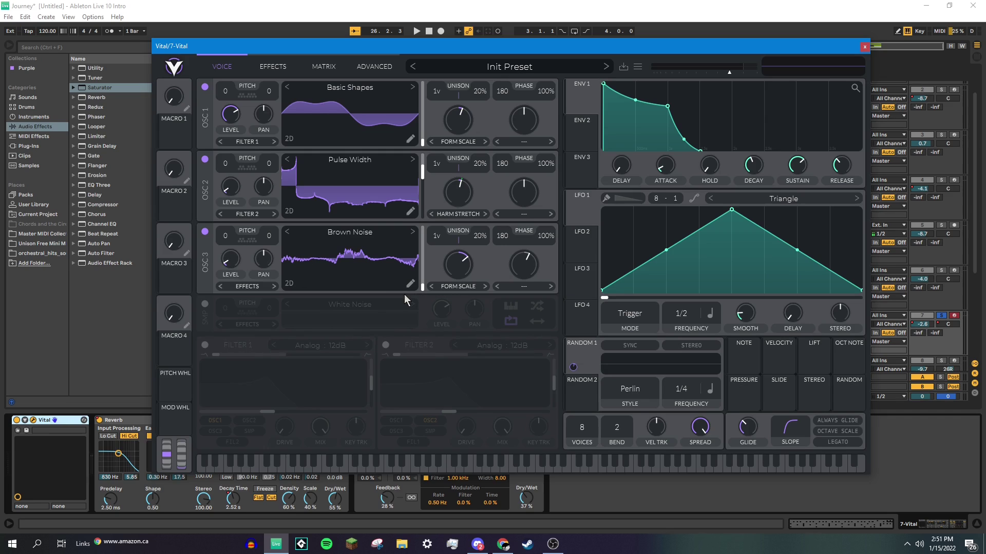
{"action": "left_click", "coordinate": [257, 64]}
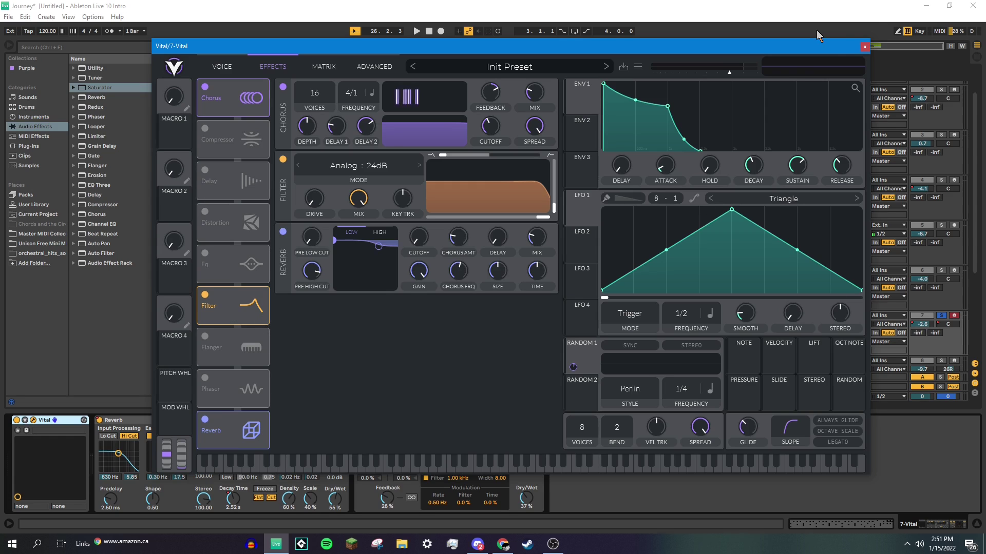
{"action": "left_click", "coordinate": [528, 267]}
{"action": "key", "text": "ctrl+alt+p"}
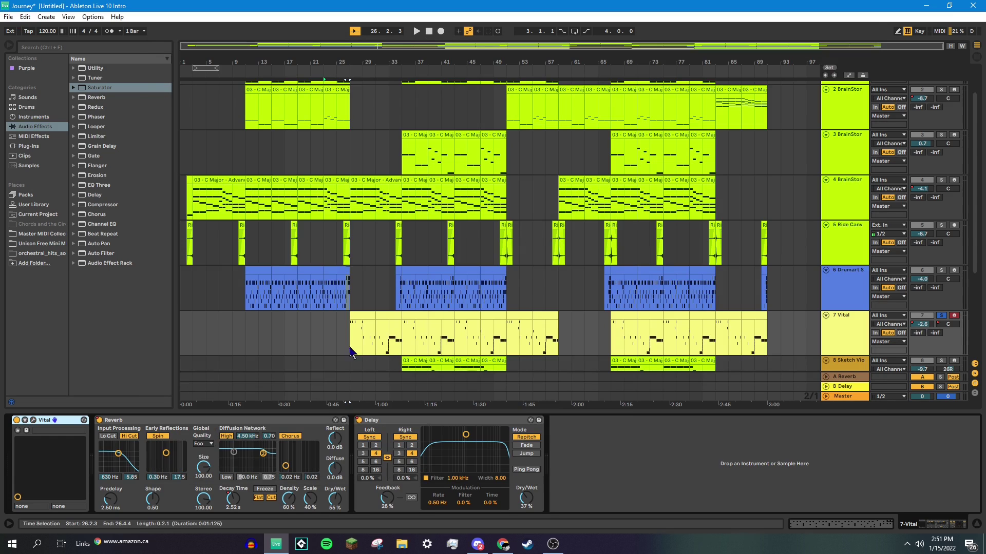
Step: Play back the soloed track 7 Vital from bar 27
{"action": "left_click", "coordinate": [351, 346]}
{"action": "key", "text": "space"}
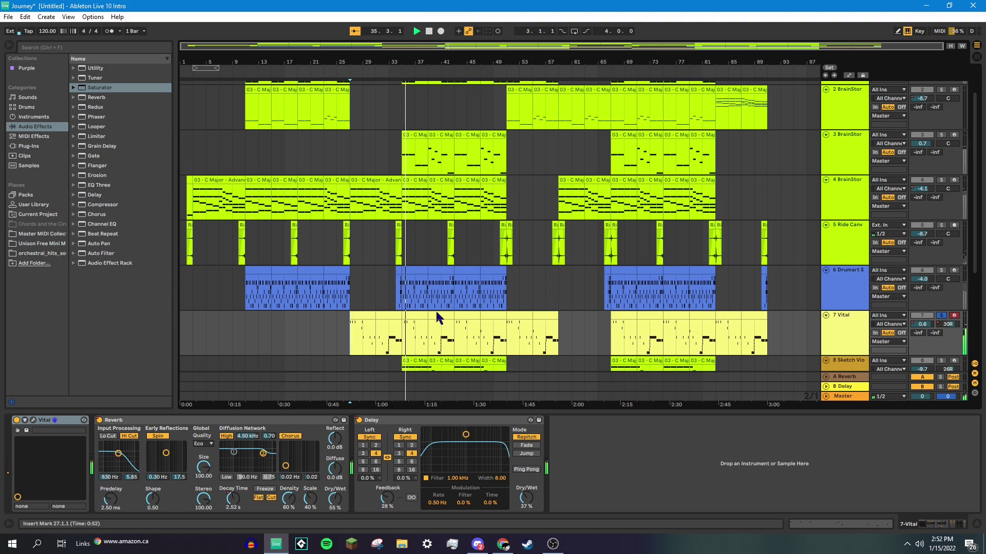
Step: Solo track 9, Keyzone Classic, with the insert marker at bar 35, and inspect the piano plug-in's interface
{"action": "scroll", "coordinate": [503, 296], "scroll_direction": "down", "scroll_amount": 2}
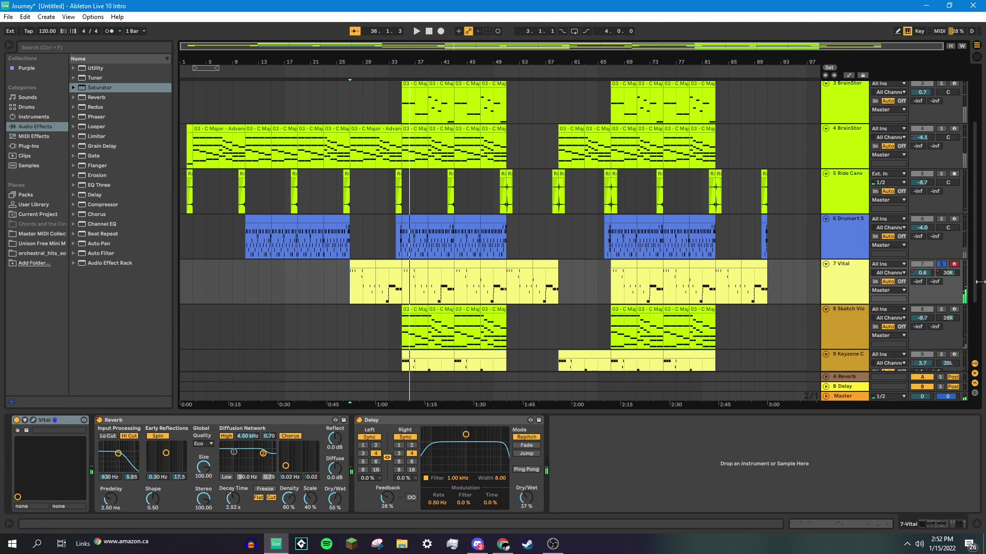
{"action": "scroll", "coordinate": [377, 271], "scroll_direction": "down", "scroll_amount": 2}
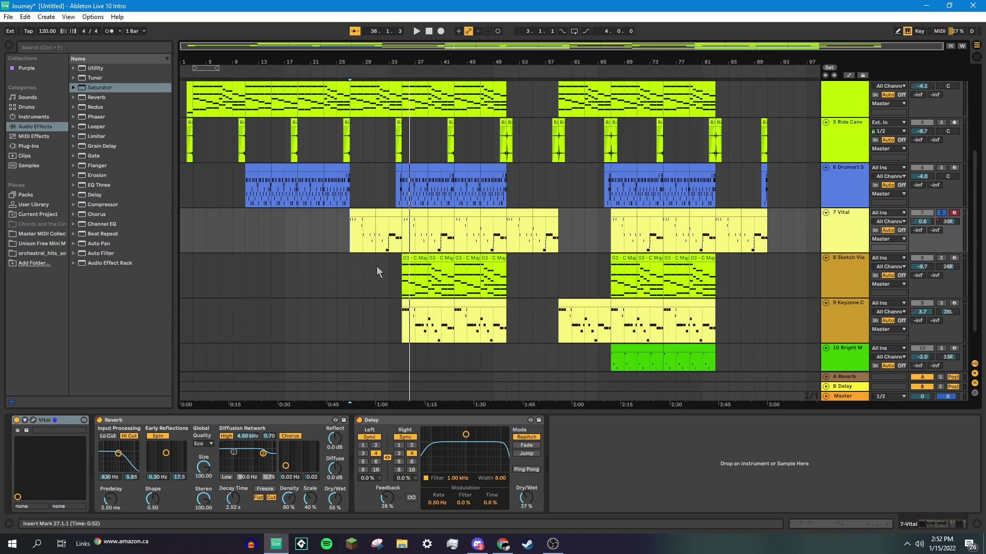
{"action": "scroll", "coordinate": [425, 200], "scroll_direction": "down", "scroll_amount": 2}
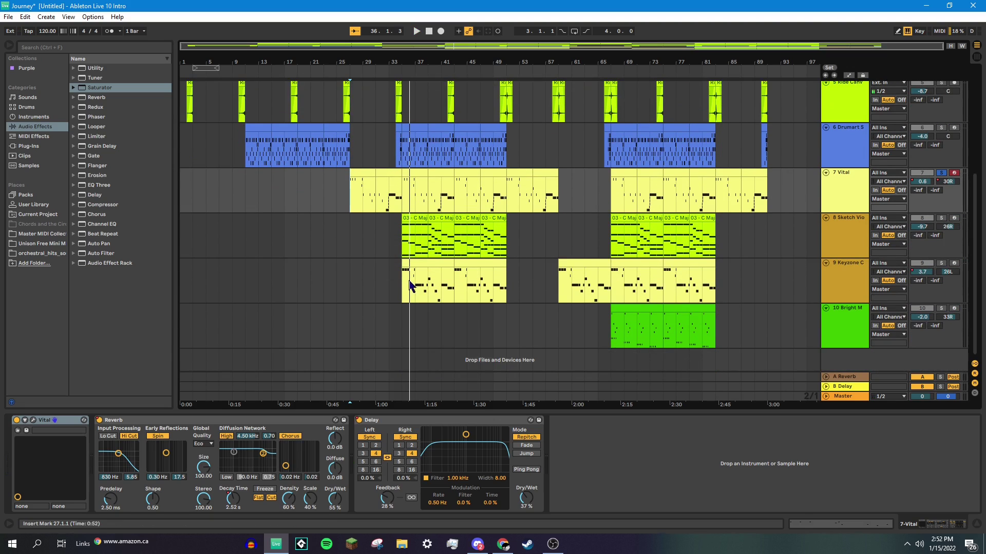
{"action": "left_click", "coordinate": [405, 287]}
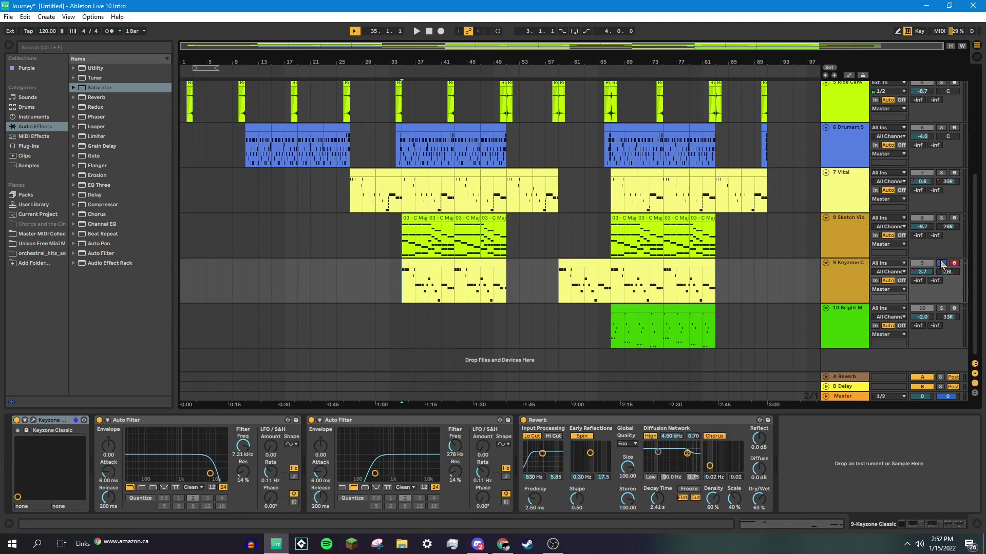
{"action": "left_click", "coordinate": [858, 265]}
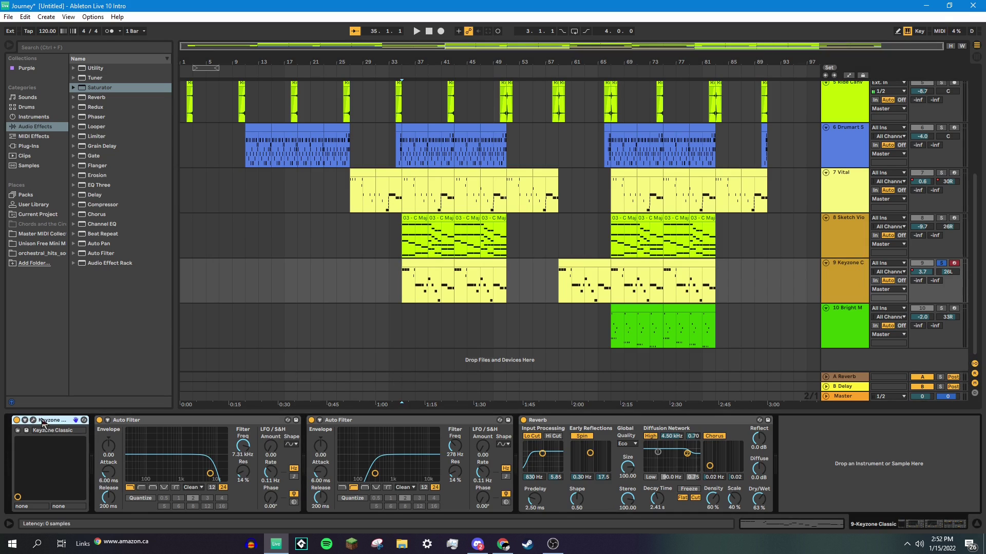
{"action": "left_click", "coordinate": [57, 445]}
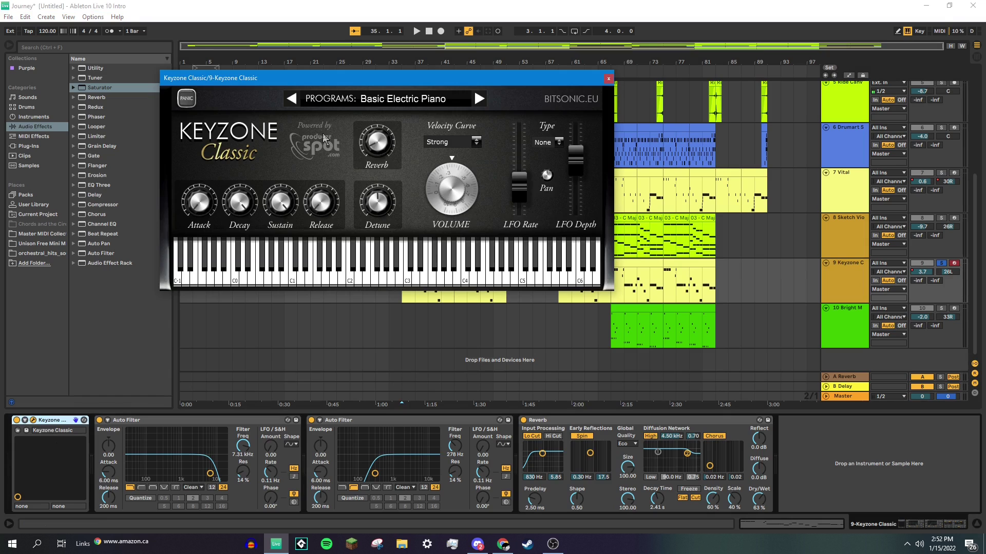
{"action": "left_click", "coordinate": [609, 80]}
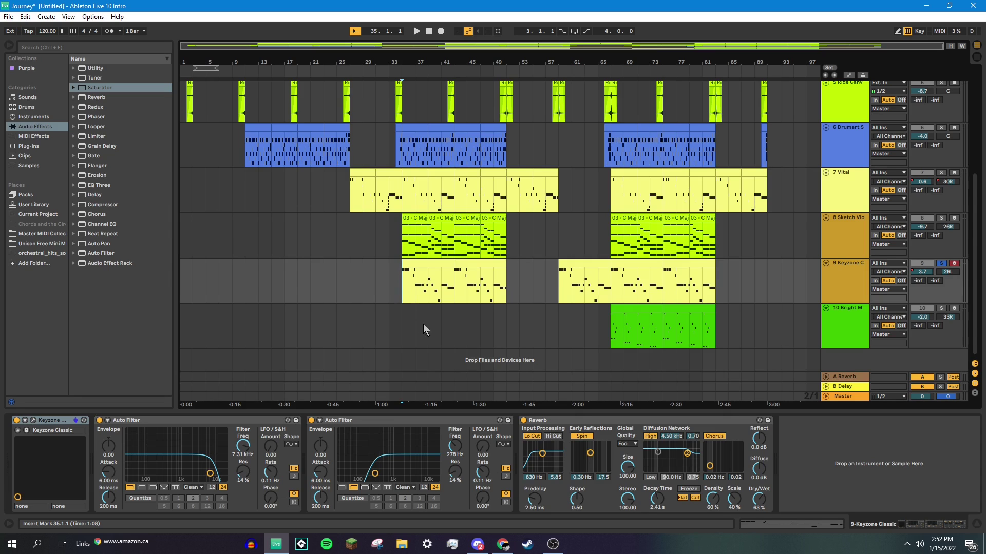
Step: Play back the soloed track 9 Keyzone Classic from bar 35
{"action": "key", "text": "space"}
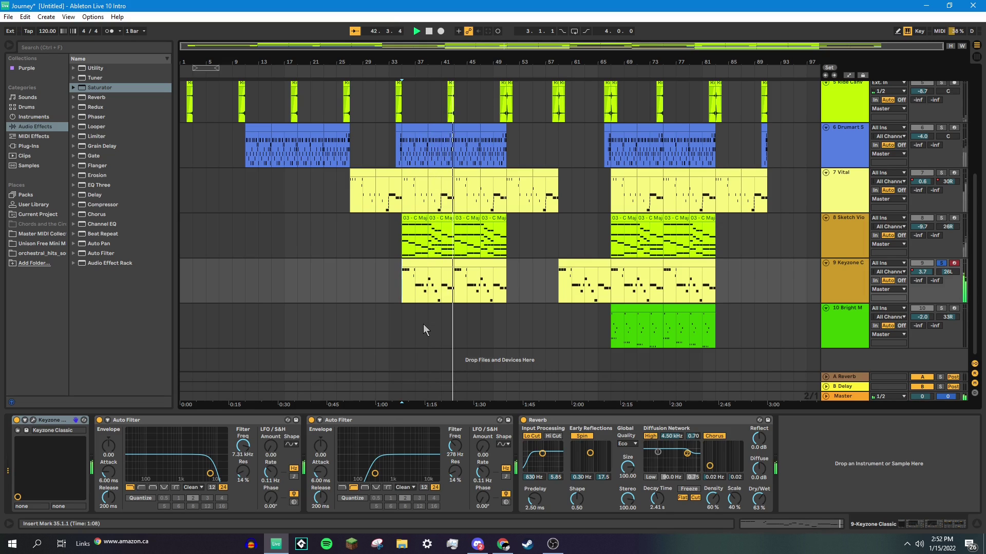
{"action": "scroll", "coordinate": [411, 323], "scroll_direction": "up", "scroll_amount": 2}
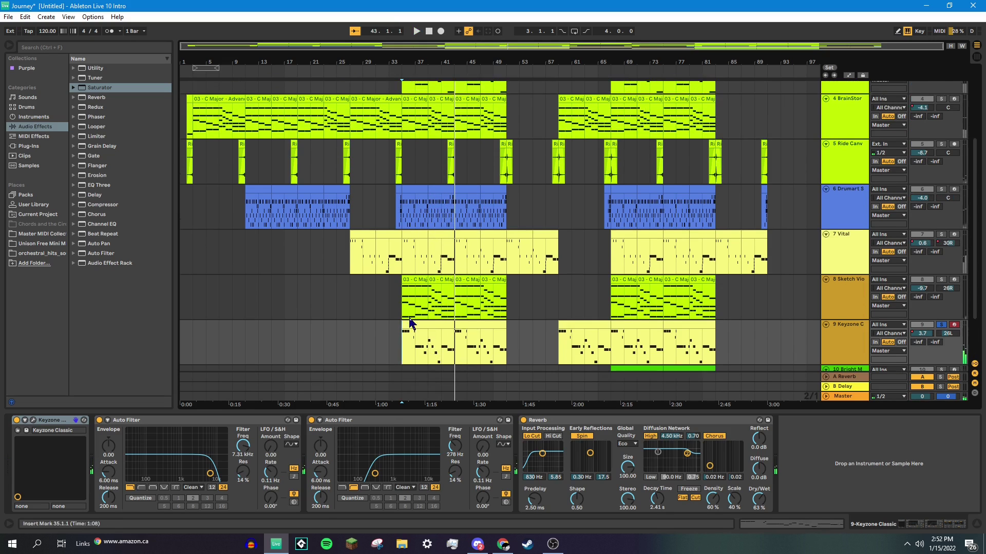
{"action": "scroll", "coordinate": [410, 323], "scroll_direction": "up", "scroll_amount": 4}
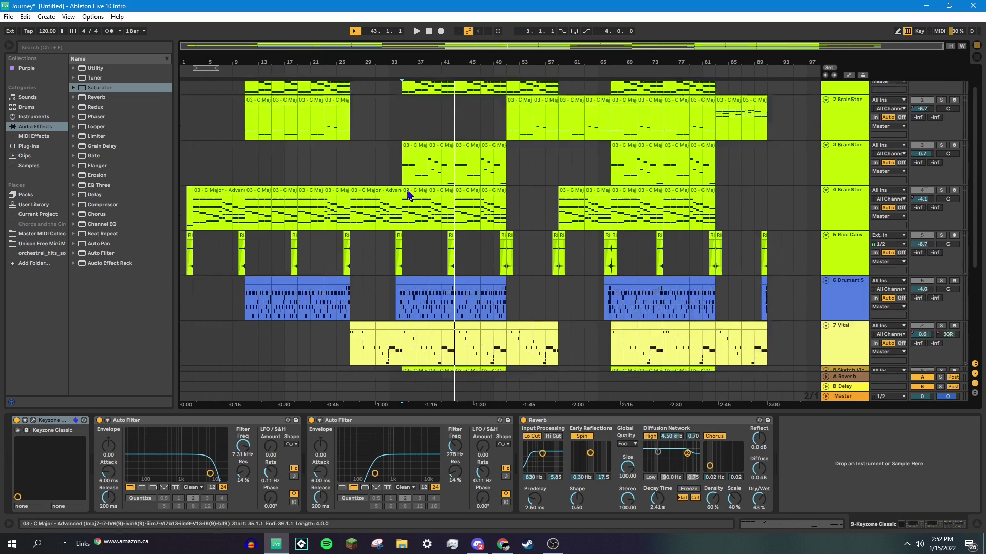
{"action": "scroll", "coordinate": [408, 194], "scroll_direction": "down", "scroll_amount": 4}
{"action": "key", "text": "space"}
Step: Solo track 8, Sketch Violin, and play it back from bar 35
{"action": "left_click", "coordinate": [408, 306]}
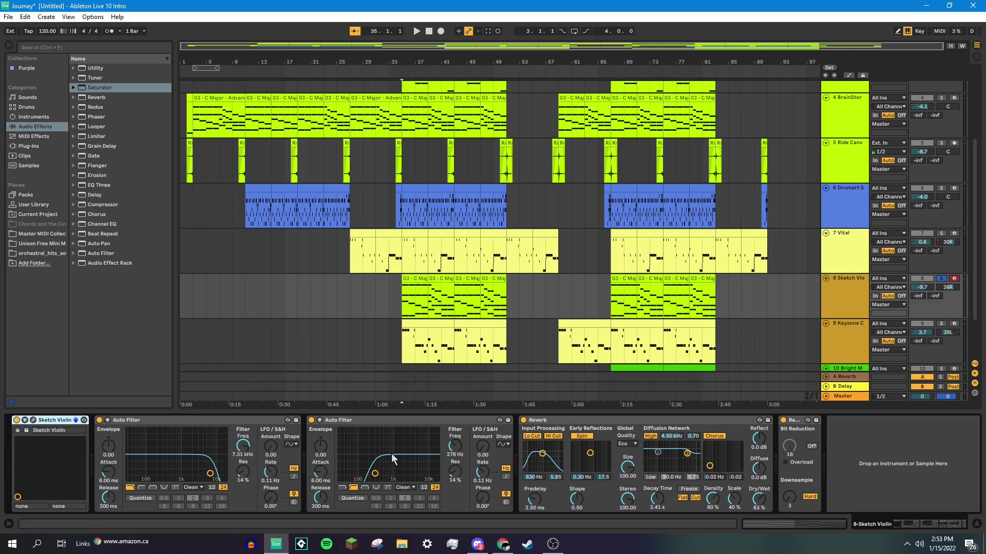
{"action": "key", "text": "a"}
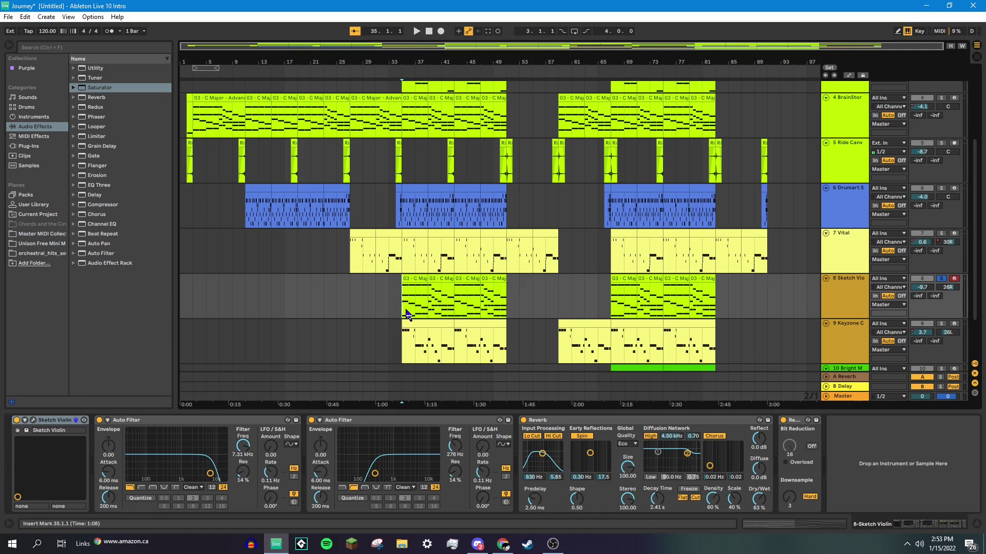
{"action": "key", "text": "space"}
Step: Solo track 3, BrainStormer, with the insert marker at bar 35
{"action": "scroll", "coordinate": [403, 174], "scroll_direction": "up", "scroll_amount": 2}
{"action": "scroll", "coordinate": [403, 177], "scroll_direction": "down", "scroll_amount": 3}
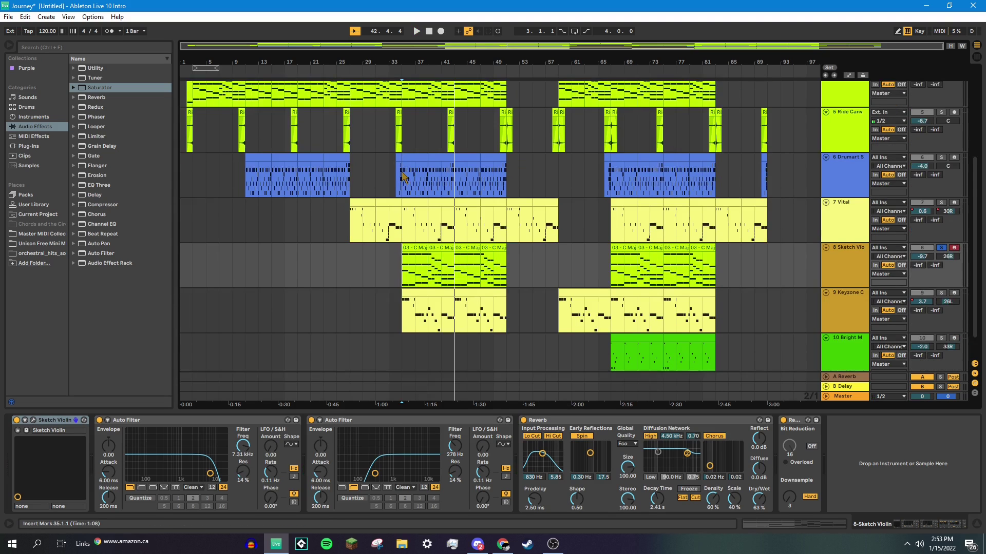
{"action": "scroll", "coordinate": [404, 177], "scroll_direction": "down", "scroll_amount": 1}
{"action": "scroll", "coordinate": [401, 179], "scroll_direction": "up", "scroll_amount": 4}
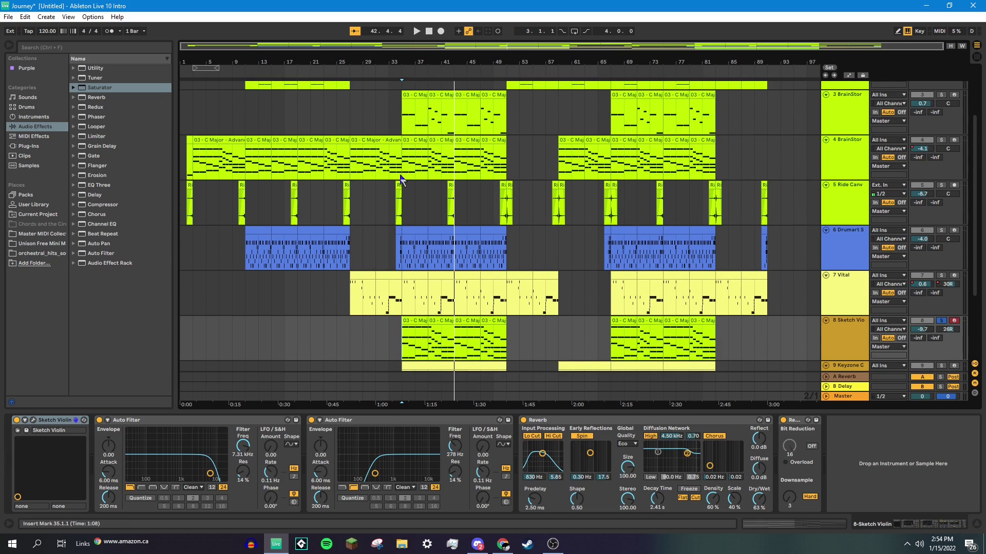
{"action": "scroll", "coordinate": [402, 179], "scroll_direction": "down", "scroll_amount": 1}
{"action": "scroll", "coordinate": [393, 205], "scroll_direction": "up", "scroll_amount": 3}
{"action": "left_click", "coordinate": [402, 188]}
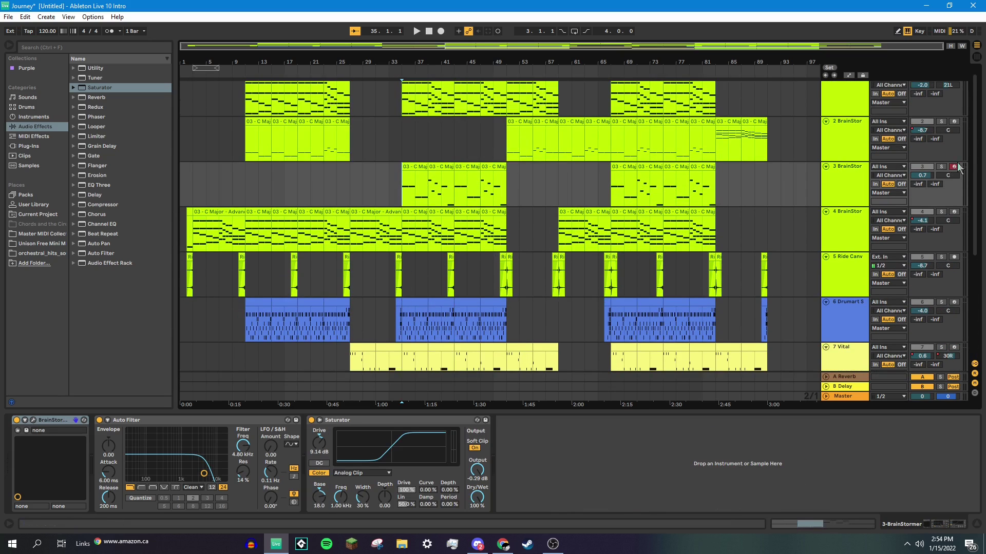
{"action": "left_click", "coordinate": [941, 166]}
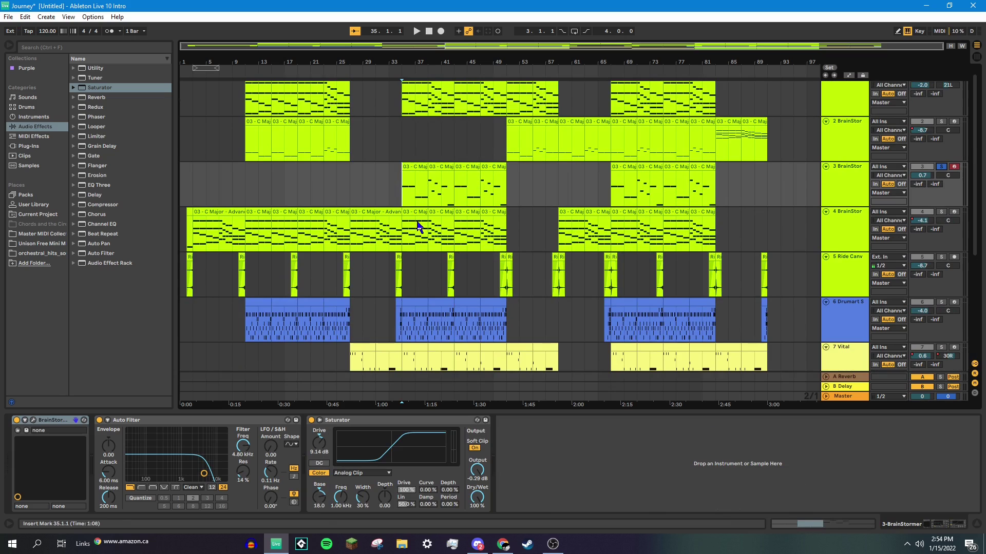
Step: Inspect the BrainStormer synth's interface on track 3, and close its window
{"action": "left_click", "coordinate": [838, 169]}
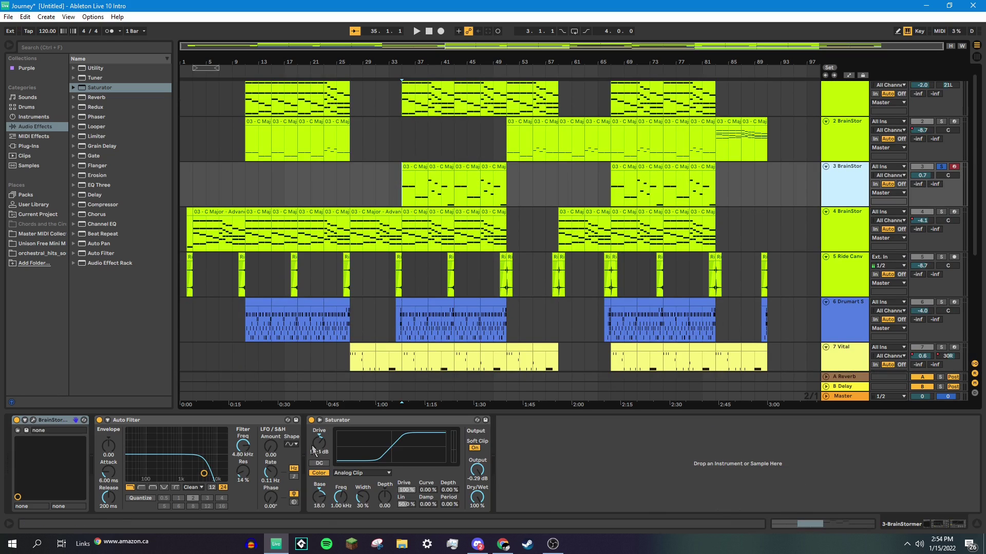
{"action": "left_click", "coordinate": [33, 420]}
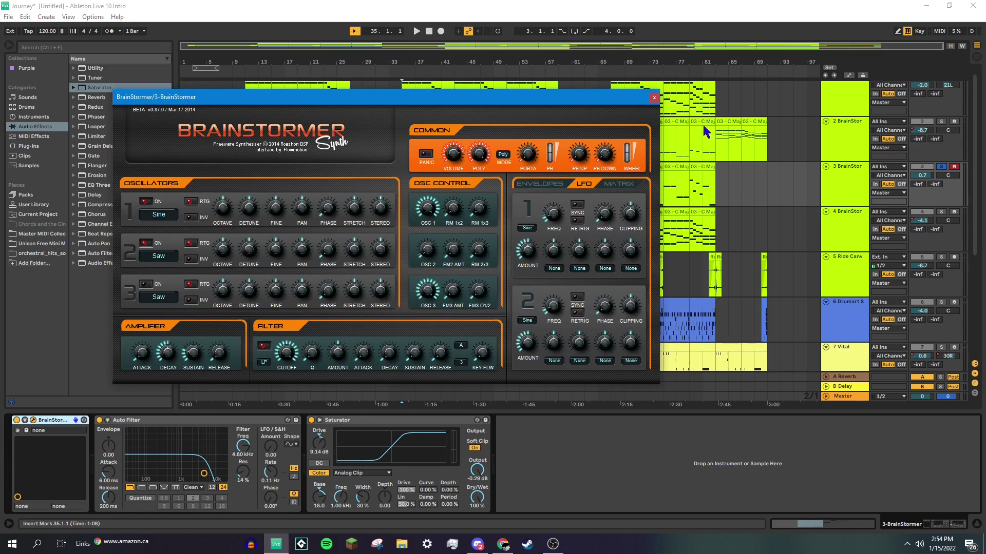
{"action": "left_click", "coordinate": [654, 97]}
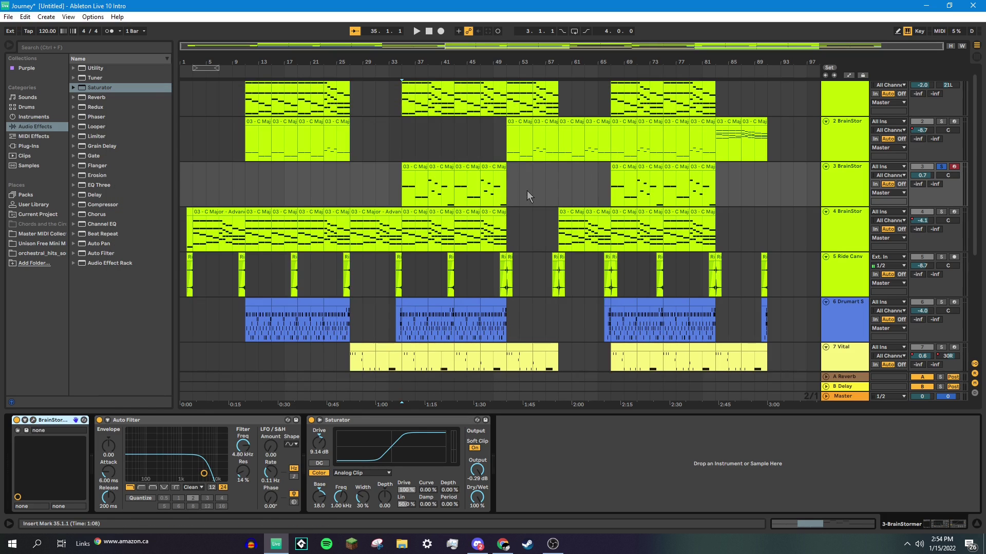
Step: Play back the first section of the soloed track 3 BrainStormer from bar 35
{"action": "key", "text": "x"}
{"action": "key", "text": "z"}
{"action": "key", "text": "z"}
{"action": "key", "text": "space"}
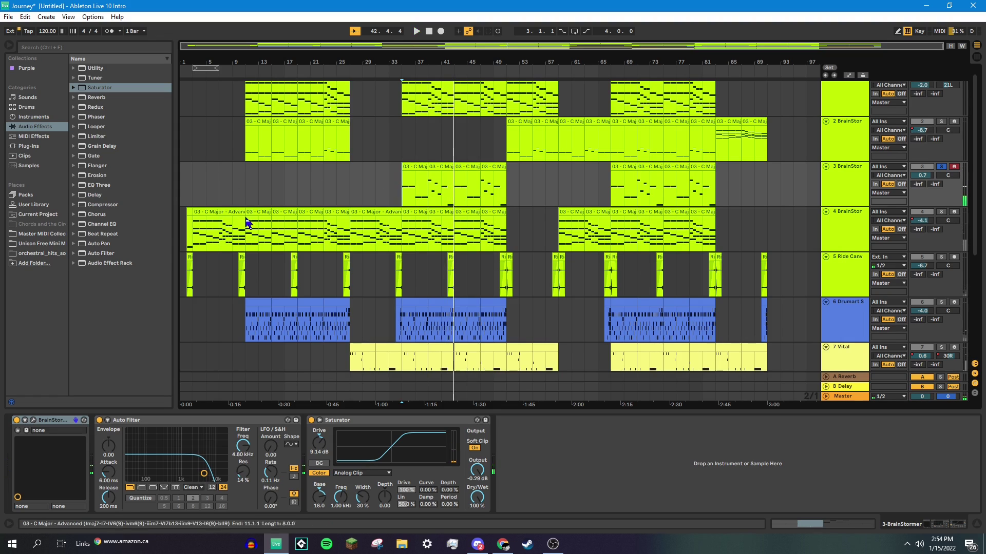
Step: Play back the second section of the soloed track 3 BrainStormer from bar 67
{"action": "scroll", "coordinate": [611, 217], "scroll_direction": "up", "scroll_amount": 1}
{"action": "left_click", "coordinate": [616, 211]}
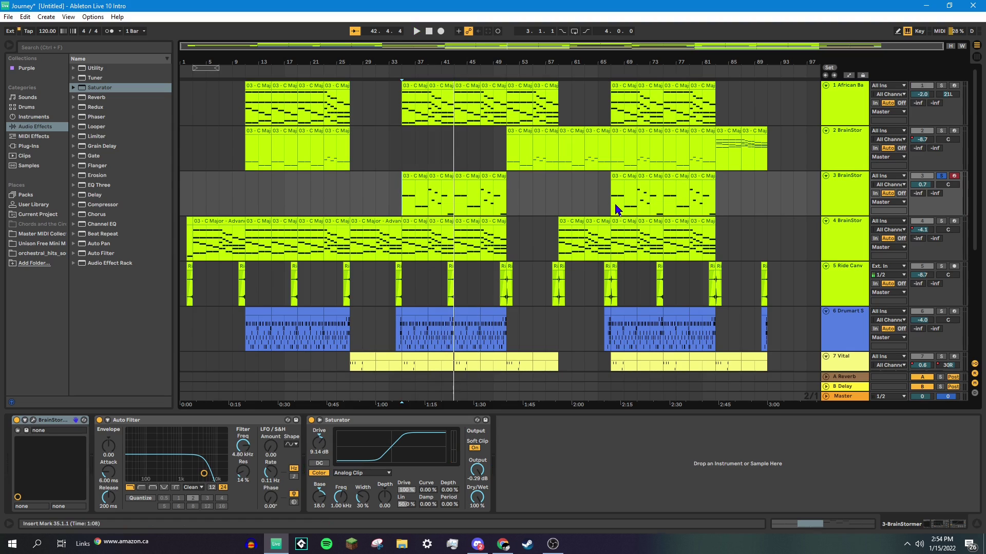
{"action": "key", "text": "space"}
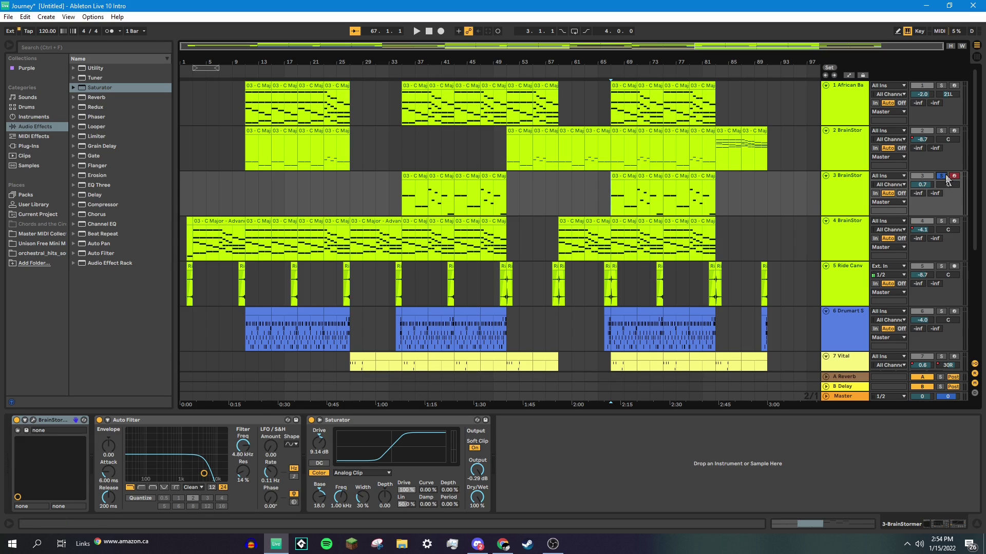
Step: Solo track 10, Bright Marimba, play it back from bar 67, and release the solo
{"action": "scroll", "coordinate": [537, 252], "scroll_direction": "down", "scroll_amount": 5}
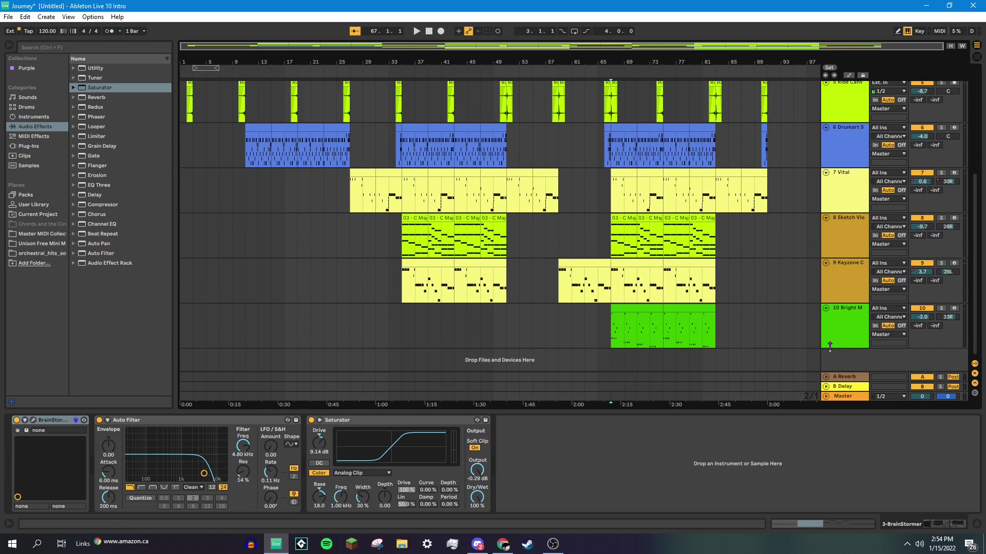
{"action": "left_click", "coordinate": [605, 328]}
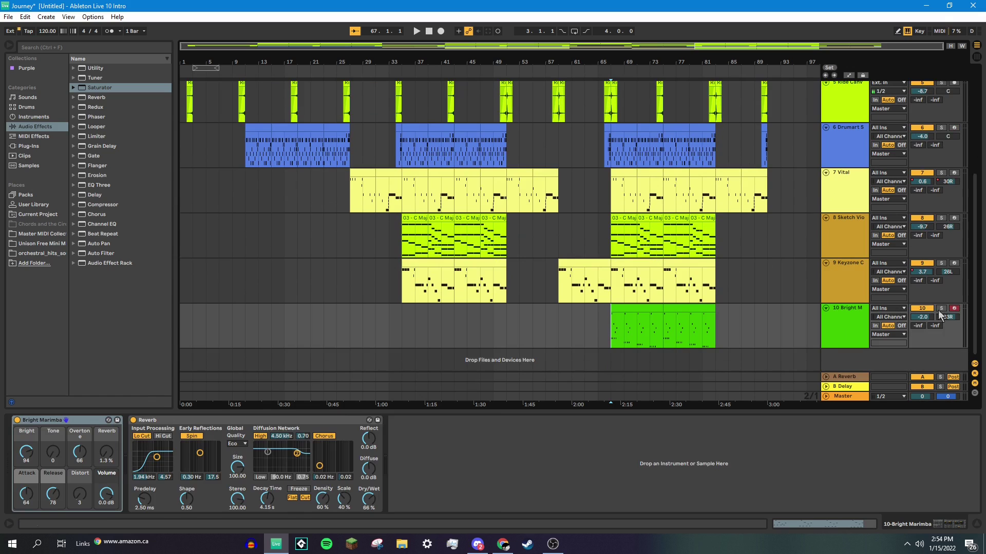
{"action": "left_click", "coordinate": [941, 308]}
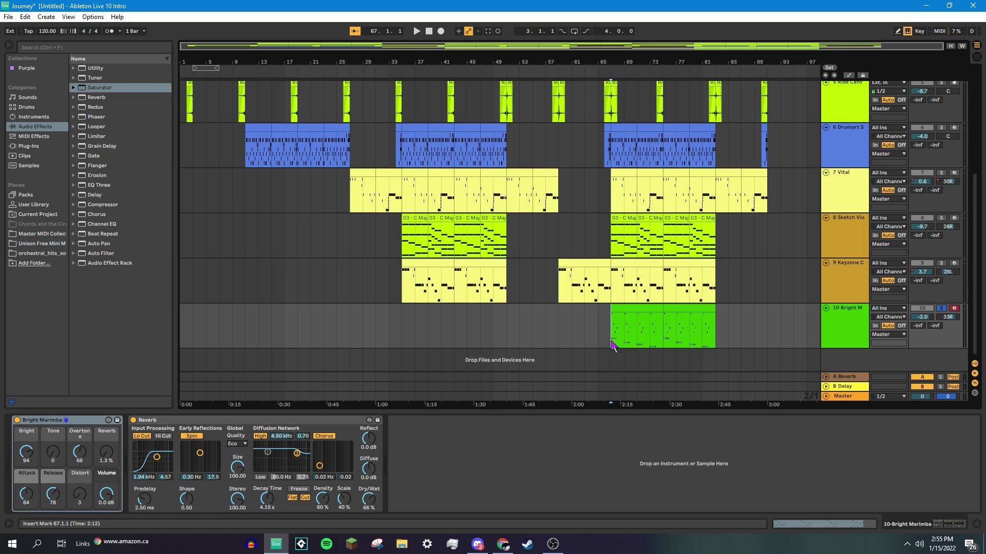
{"action": "key", "text": "space"}
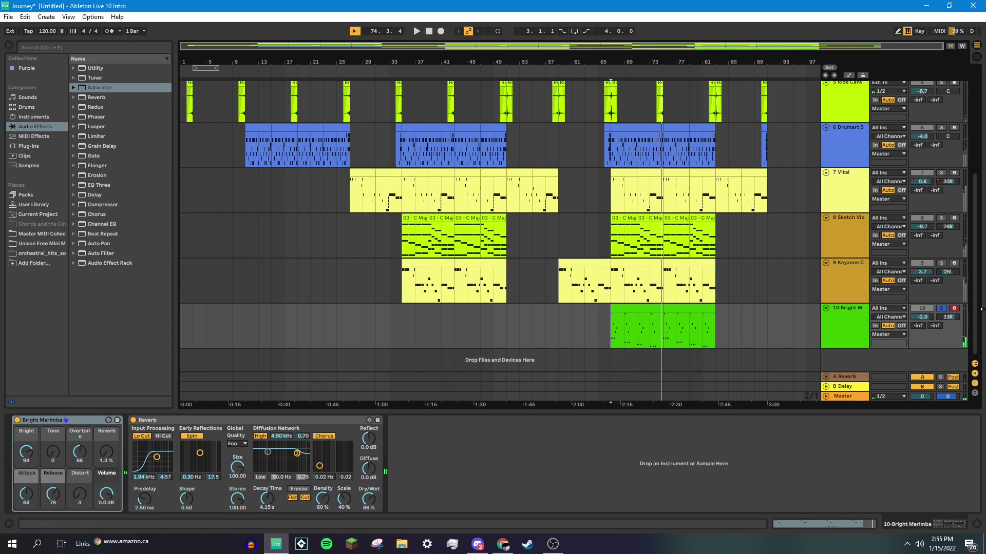
{"action": "left_click", "coordinate": [942, 309]}
{"action": "left_click", "coordinate": [942, 310]}
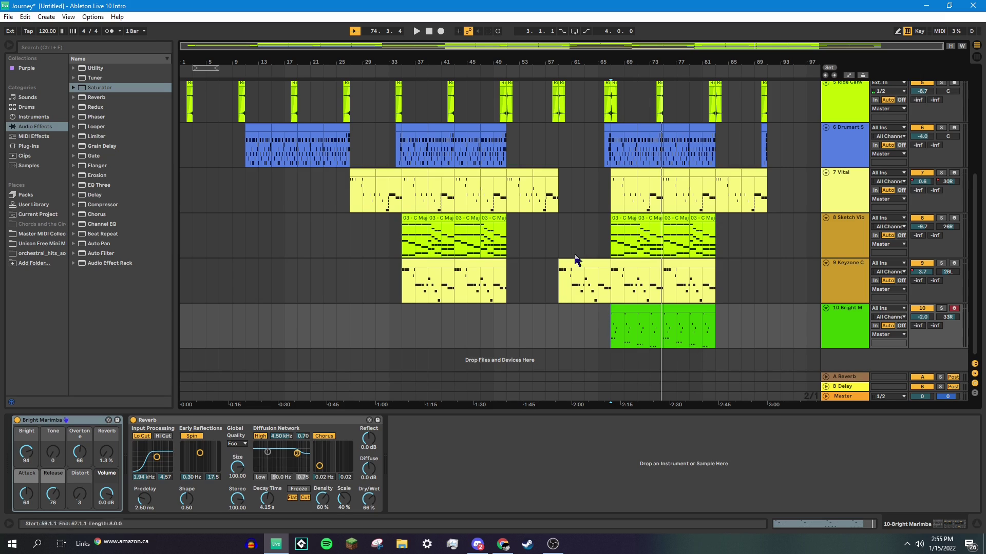
Step: Solo track 4, BrainStormer, and open its MIDI clip starting at bar 35 in the note editor
{"action": "scroll", "coordinate": [571, 271], "scroll_direction": "up", "scroll_amount": 4}
{"action": "scroll", "coordinate": [571, 271], "scroll_direction": "up", "scroll_amount": 1}
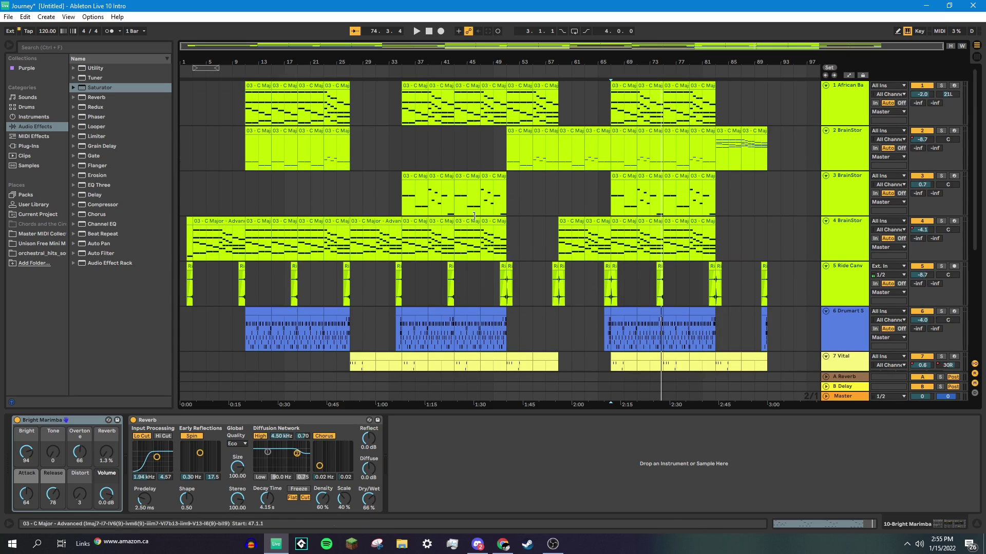
{"action": "scroll", "coordinate": [411, 171], "scroll_direction": "down", "scroll_amount": 1}
{"action": "scroll", "coordinate": [411, 172], "scroll_direction": "up", "scroll_amount": 1}
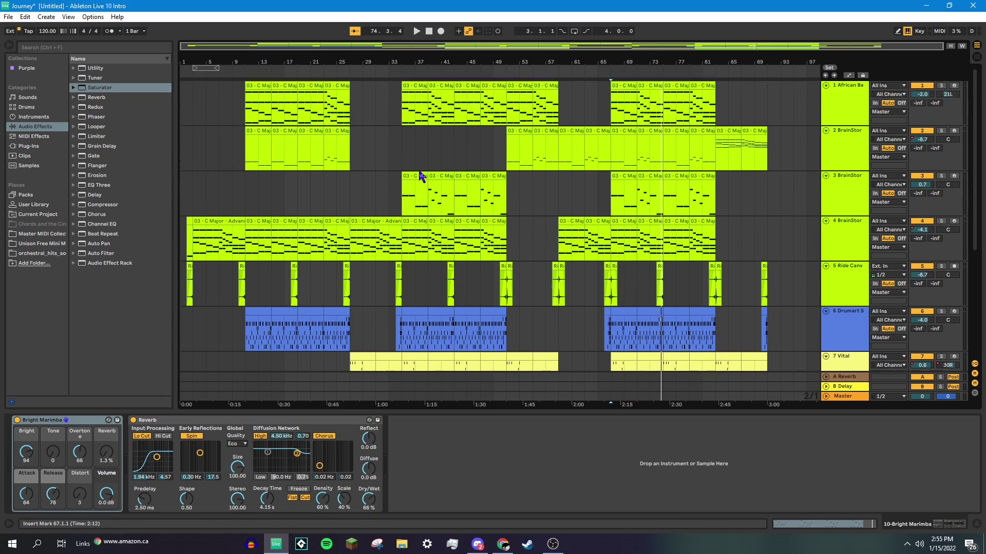
{"action": "left_click", "coordinate": [403, 149]}
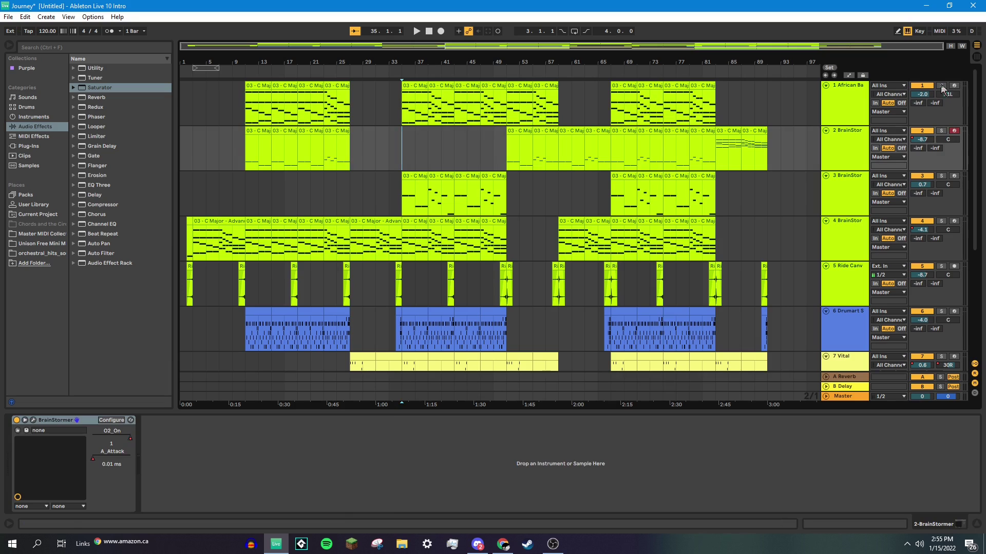
{"action": "left_click", "coordinate": [941, 221]}
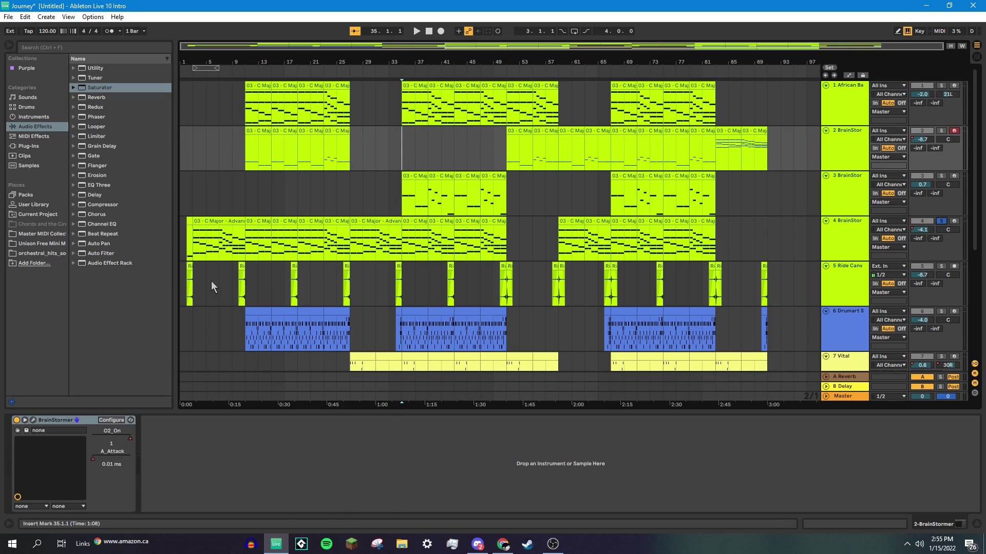
{"action": "double_click", "coordinate": [419, 220]}
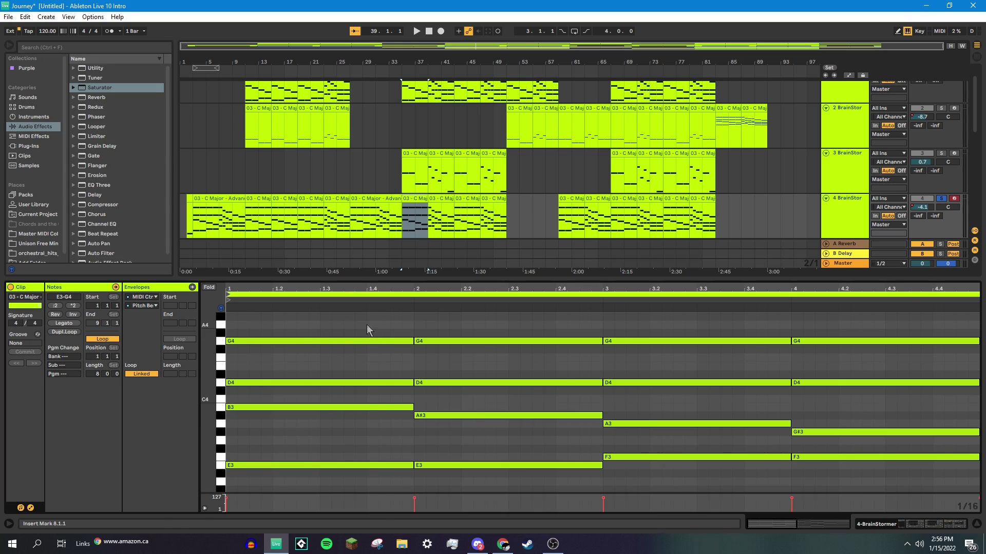
Step: Audition the four chords in bars 1 to 4 of the clip by selecting each chord's notes in turn
{"action": "left_click_drag", "start_coordinate": [366, 325], "coordinate": [381, 471]}
{"action": "left_click_drag", "start_coordinate": [502, 322], "coordinate": [525, 481]}
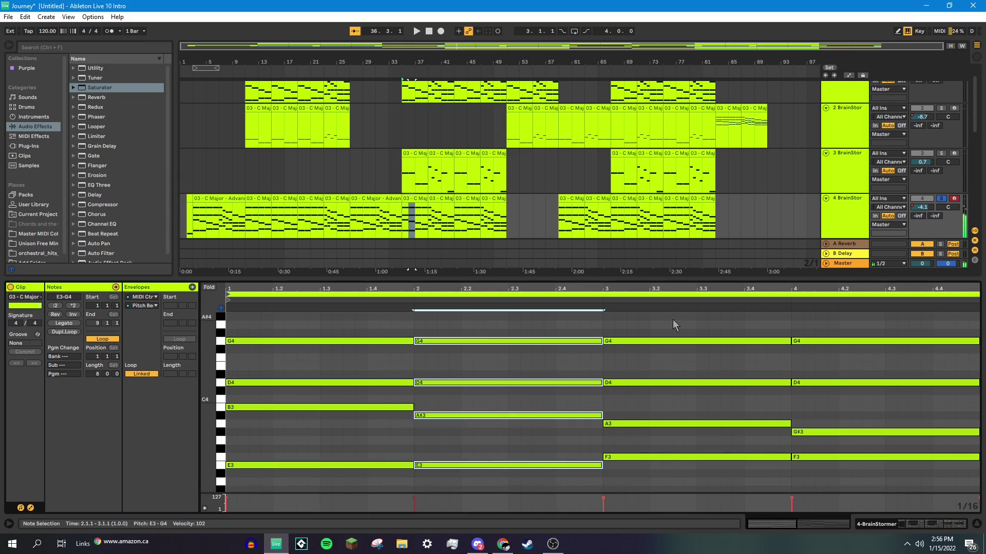
{"action": "left_click_drag", "start_coordinate": [672, 319], "coordinate": [686, 505]}
{"action": "left_click_drag", "start_coordinate": [859, 460], "coordinate": [867, 322]}
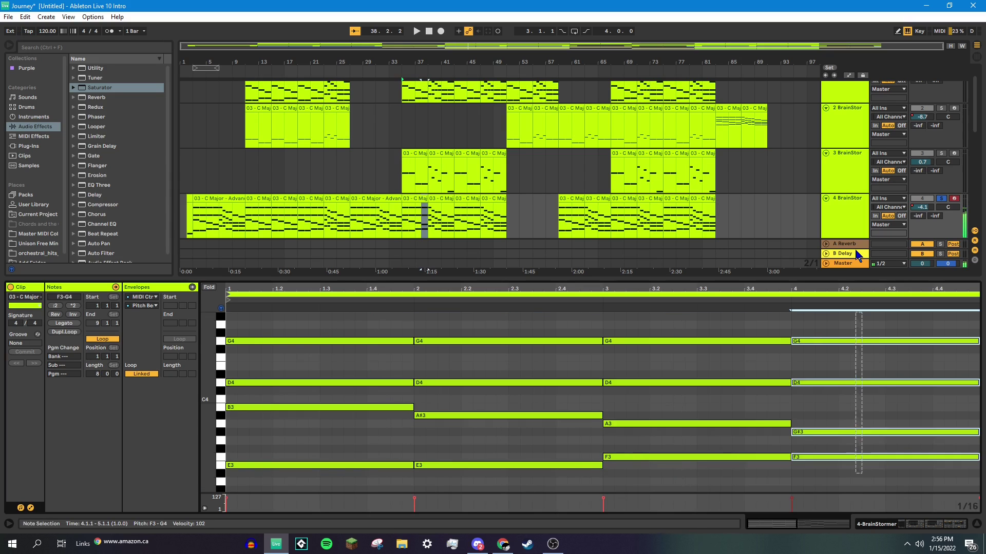
Step: Open track 4's clip starting at bar 39 and audition the chords in its bars 5 to 7 one by one
{"action": "left_click", "coordinate": [433, 201]}
{"action": "scroll", "coordinate": [322, 440], "scroll_direction": "up", "scroll_amount": 1}
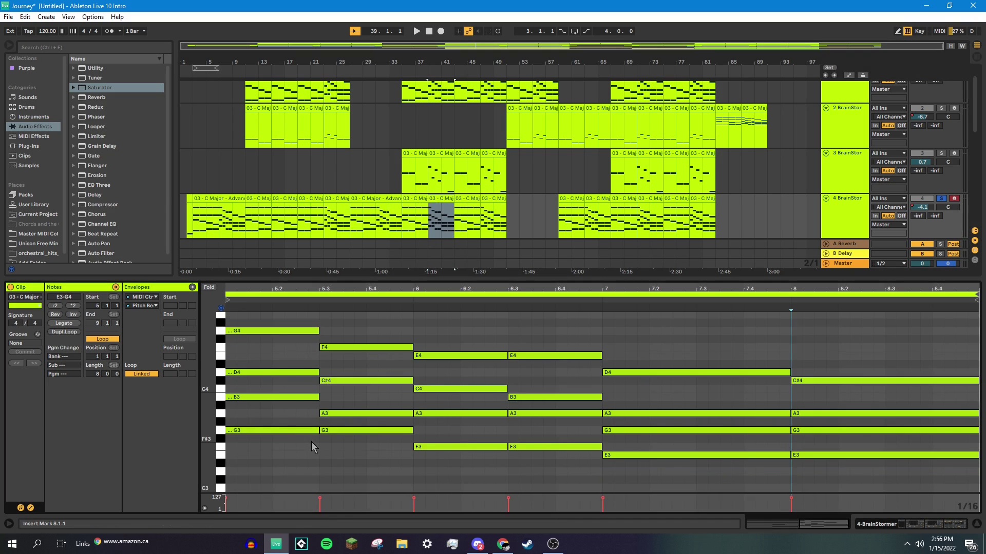
{"action": "left_click", "coordinate": [265, 454]}
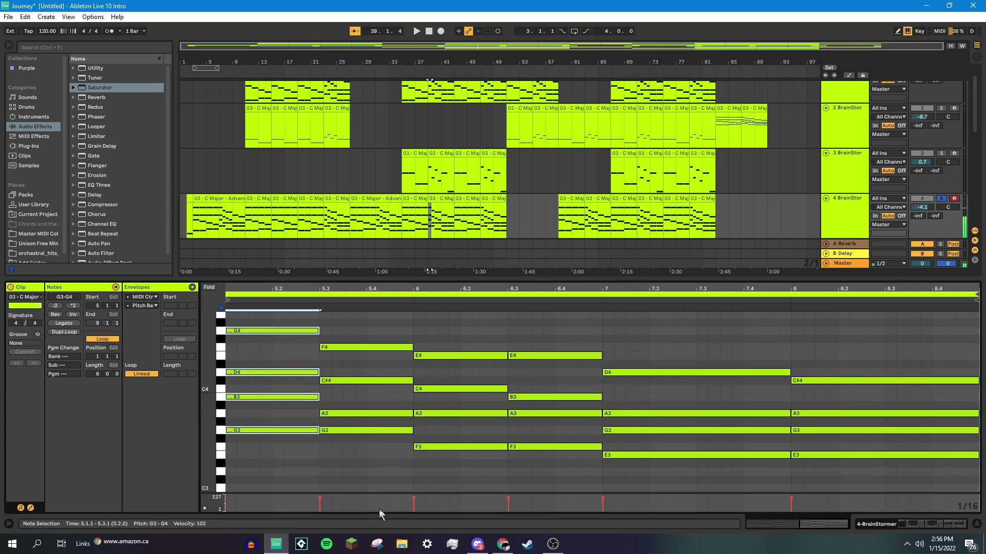
{"action": "left_click", "coordinate": [382, 477]}
{"action": "left_click", "coordinate": [468, 476]}
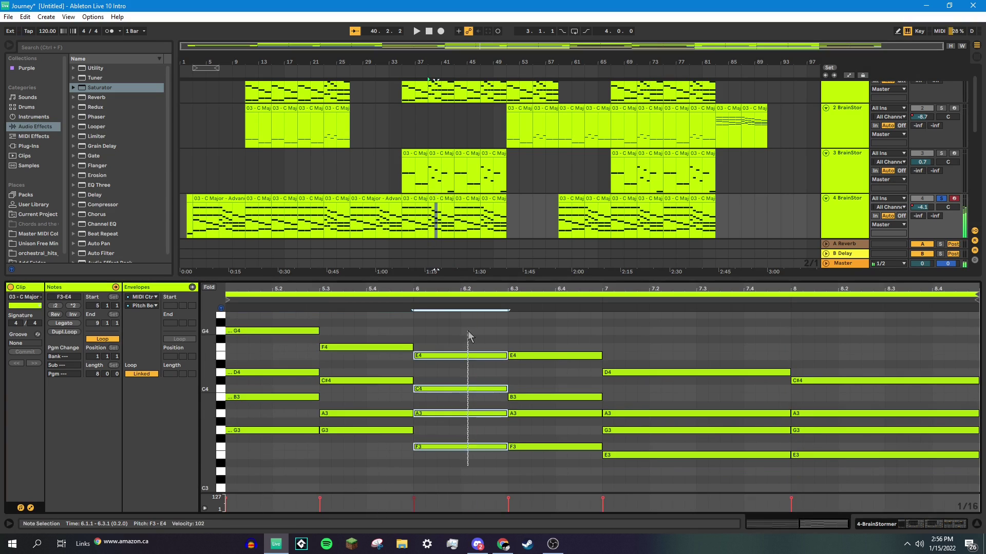
{"action": "left_click", "coordinate": [542, 475]}
{"action": "left_click", "coordinate": [661, 482]}
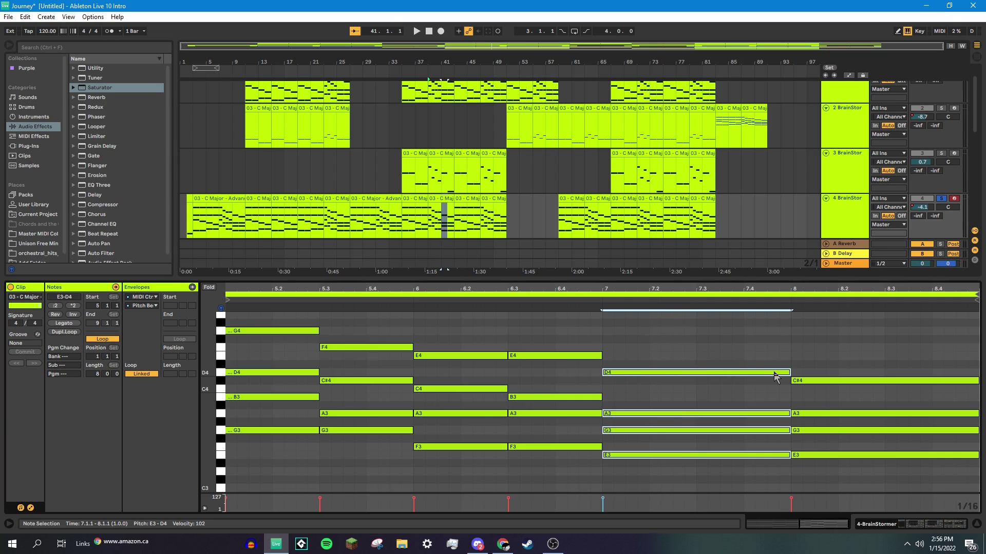
{"action": "left_click", "coordinate": [853, 355]}
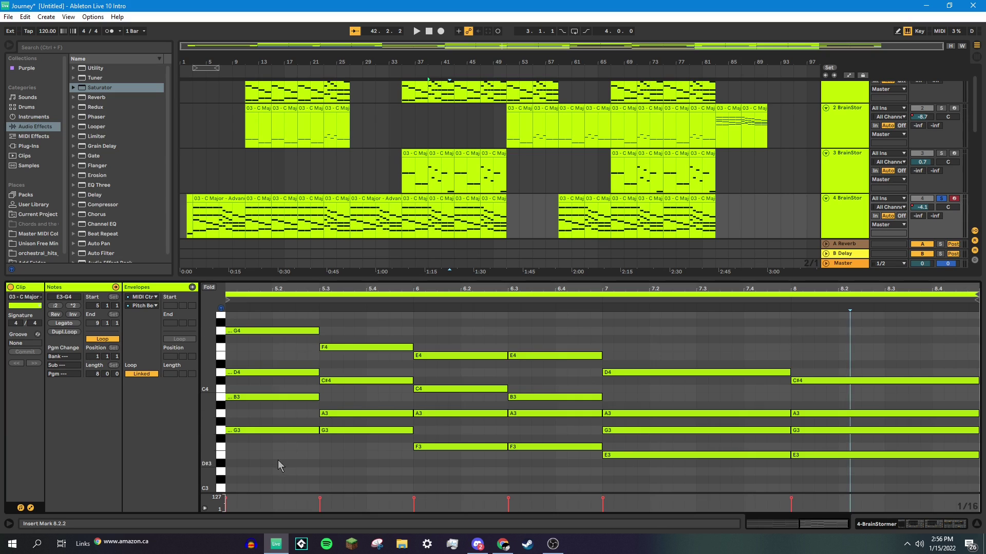
Step: Audition the chord sequence of the same clip again from bar 5 through bar 8, repeating the bar 8 chord
{"action": "left_click_drag", "start_coordinate": [284, 455], "coordinate": [277, 311]}
{"action": "left_click_drag", "start_coordinate": [369, 461], "coordinate": [380, 312]}
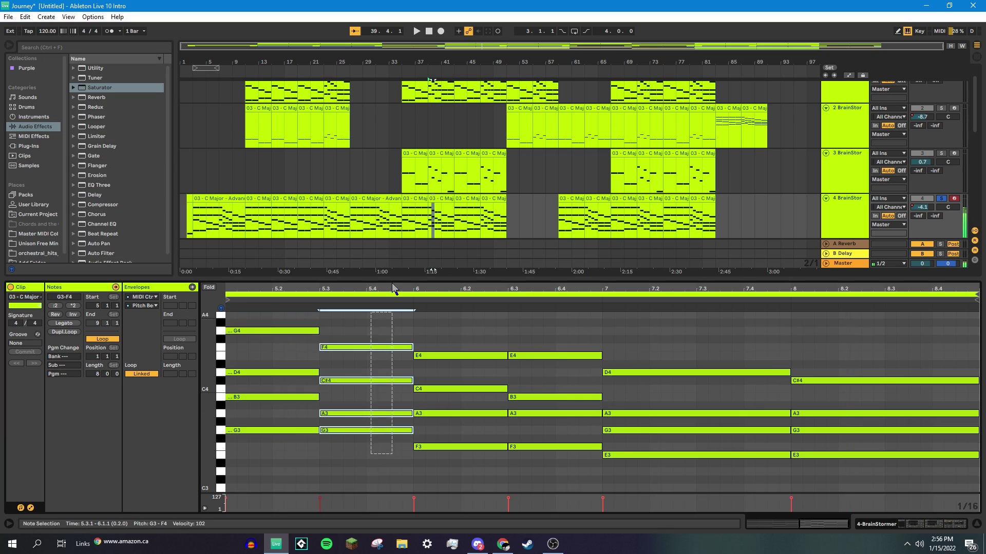
{"action": "left_click_drag", "start_coordinate": [467, 478], "coordinate": [483, 311]}
{"action": "left_click_drag", "start_coordinate": [551, 479], "coordinate": [549, 310]}
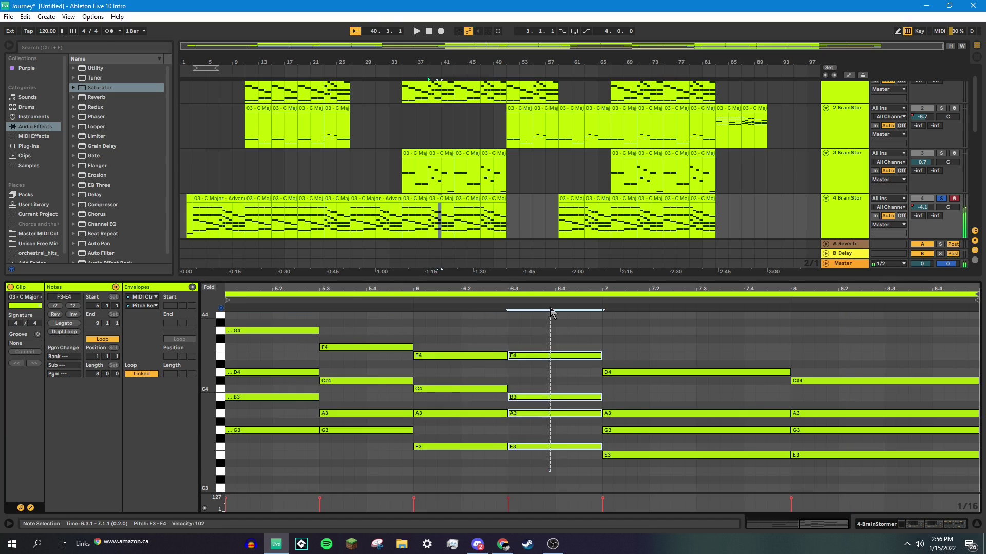
{"action": "left_click_drag", "start_coordinate": [654, 488], "coordinate": [655, 295]}
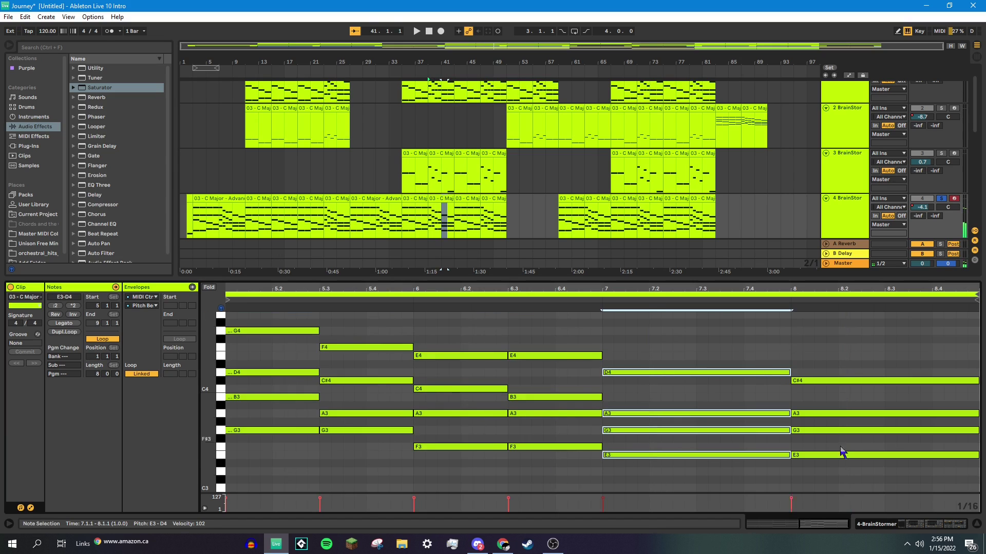
{"action": "left_click_drag", "start_coordinate": [829, 477], "coordinate": [812, 318]}
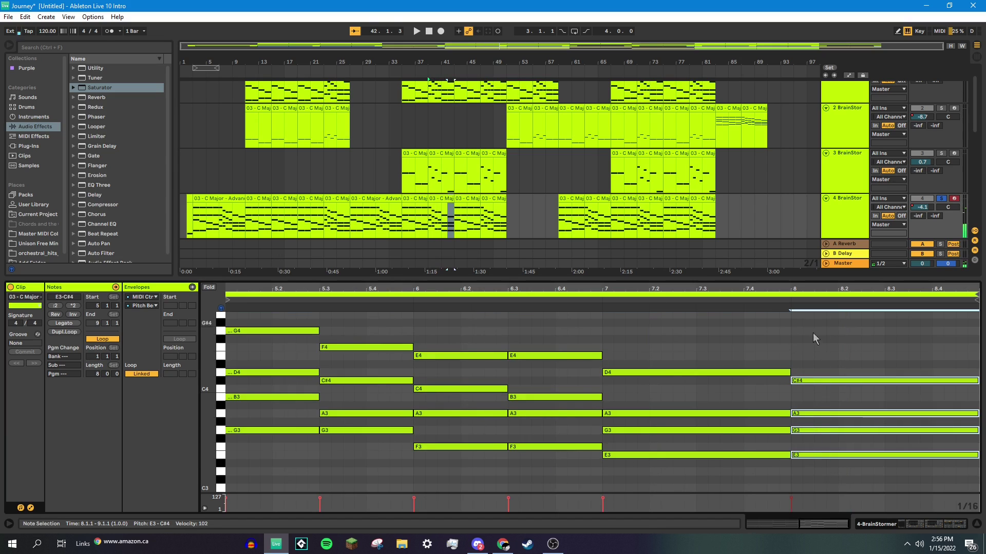
{"action": "left_click_drag", "start_coordinate": [824, 475], "coordinate": [808, 372]}
{"action": "left_click_drag", "start_coordinate": [814, 336], "coordinate": [825, 506]}
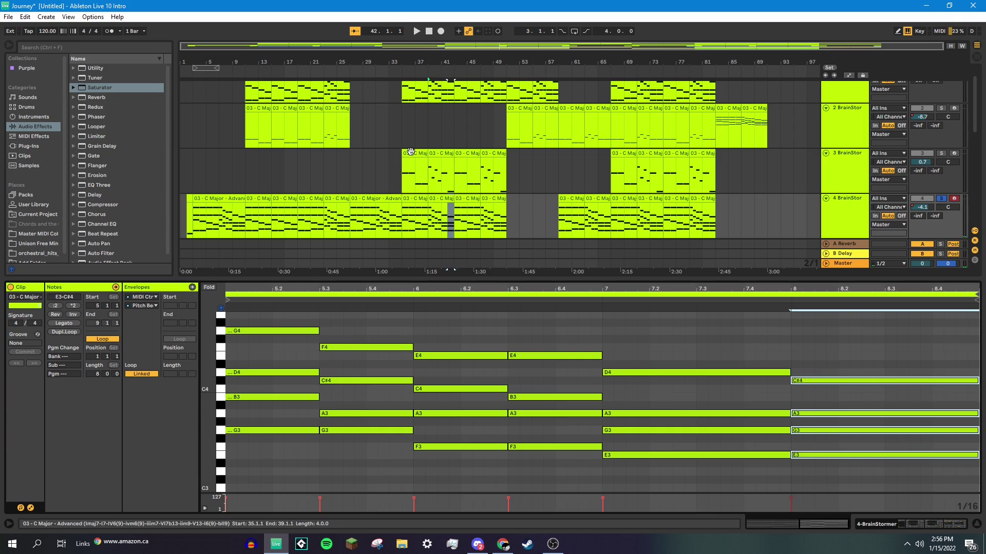
Step: Solo track 7, Vital, and open its MIDI clip starting at bar 35 in the note editor
{"action": "scroll", "coordinate": [431, 170], "scroll_direction": "up", "scroll_amount": 1}
{"action": "scroll", "coordinate": [433, 175], "scroll_direction": "down", "scroll_amount": 5}
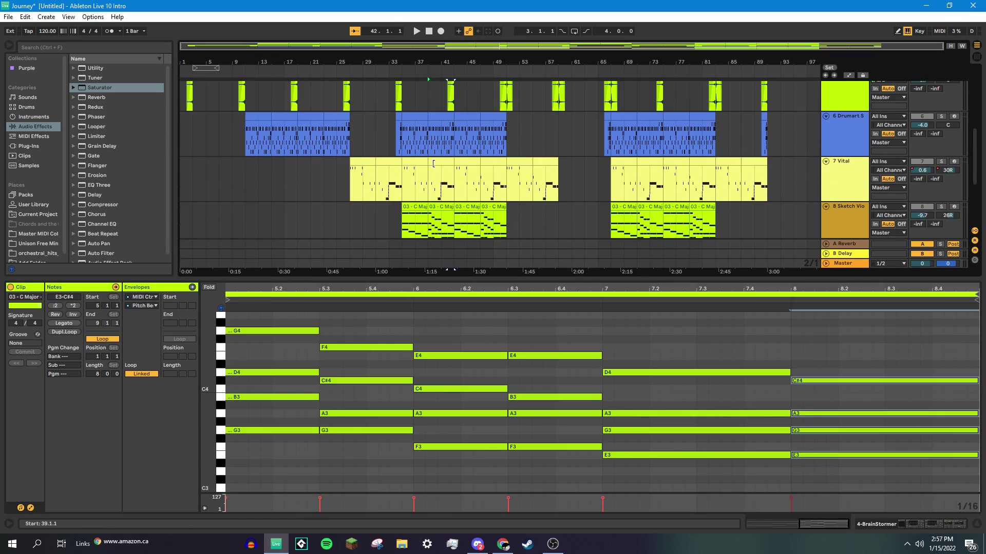
{"action": "left_click", "coordinate": [403, 193]}
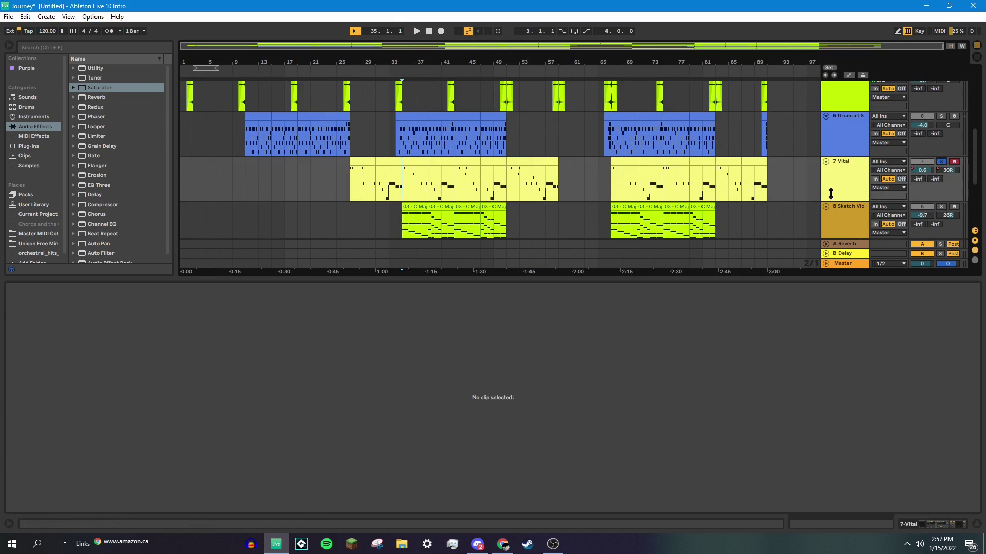
{"action": "left_click", "coordinate": [431, 163], "text": "shift"}
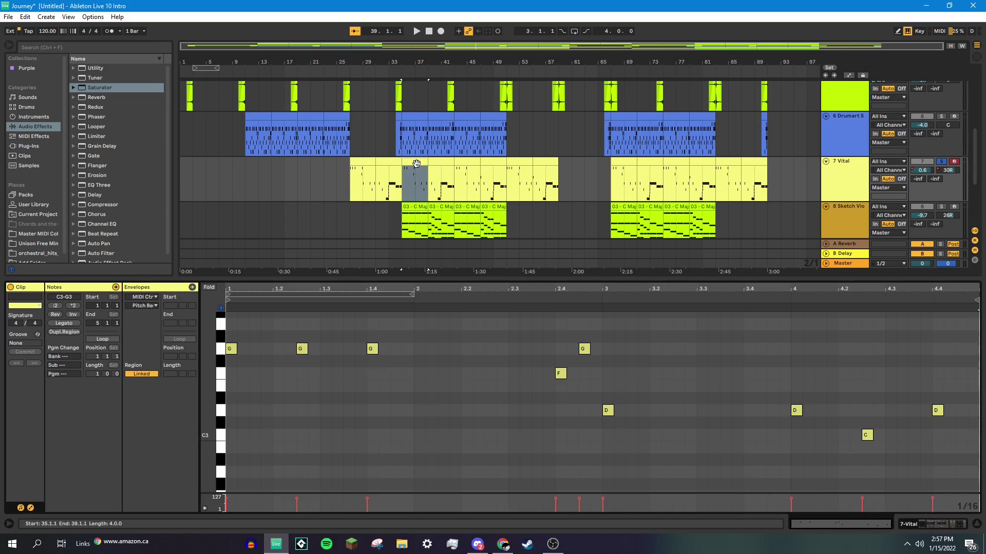
{"action": "scroll", "coordinate": [371, 397], "scroll_direction": "up", "scroll_amount": 3}
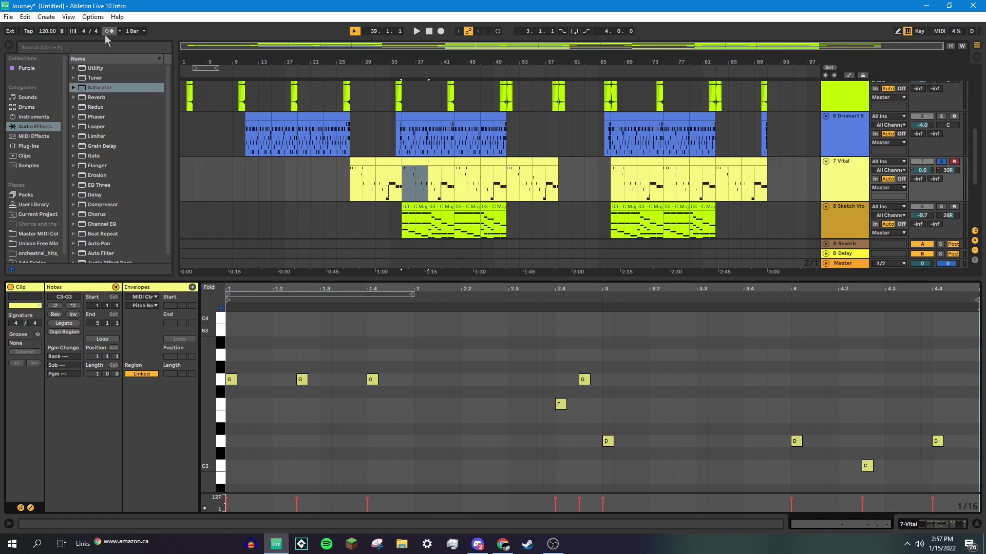
Step: Play back the soloed Vital track with the metronome on, first from bar 35 and again from bar 39
{"action": "left_click", "coordinate": [405, 201]}
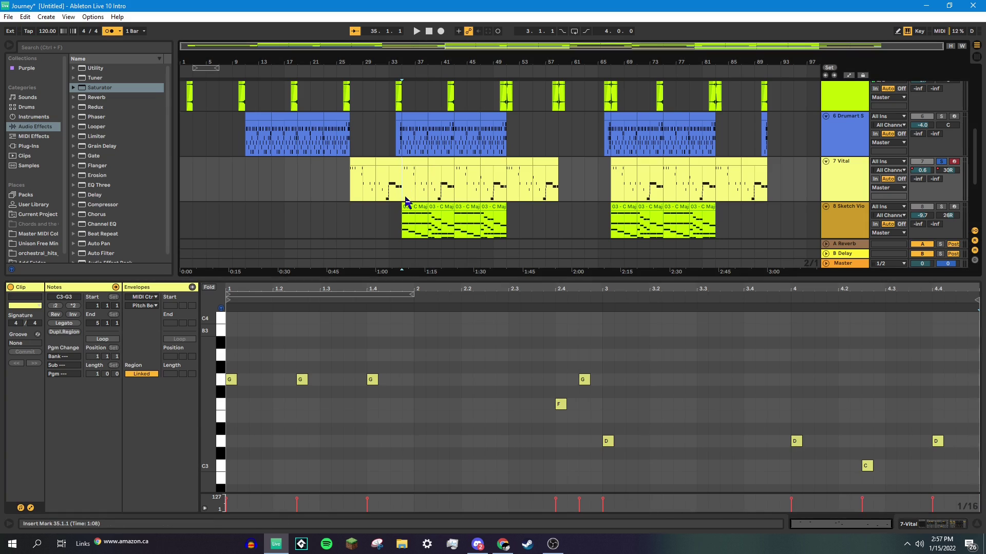
{"action": "key", "text": "space"}
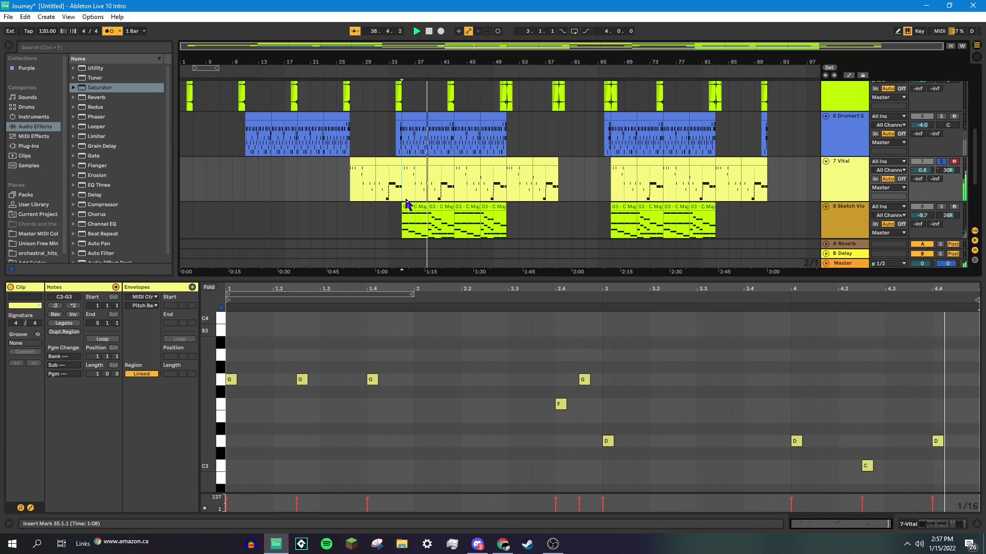
{"action": "left_click", "coordinate": [437, 163]}
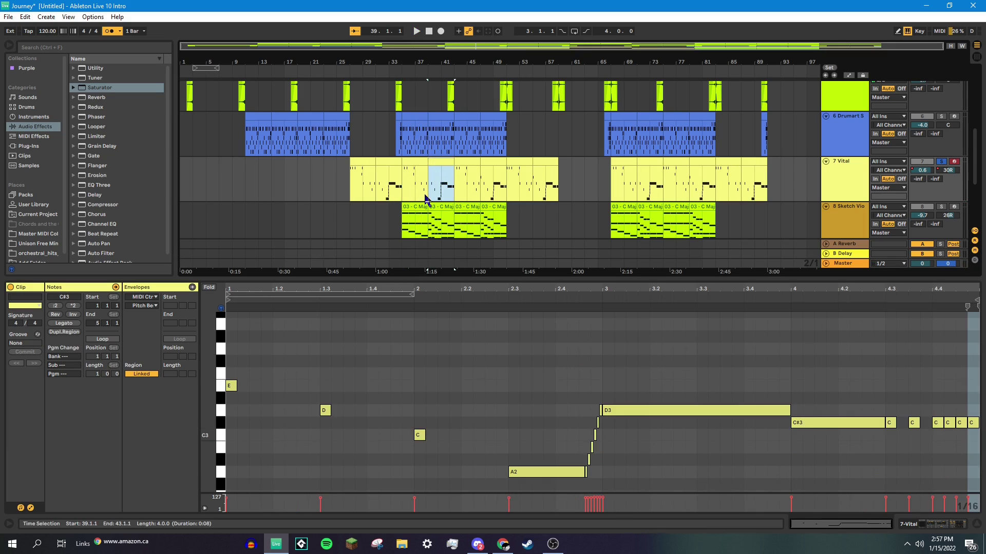
{"action": "key", "text": "space"}
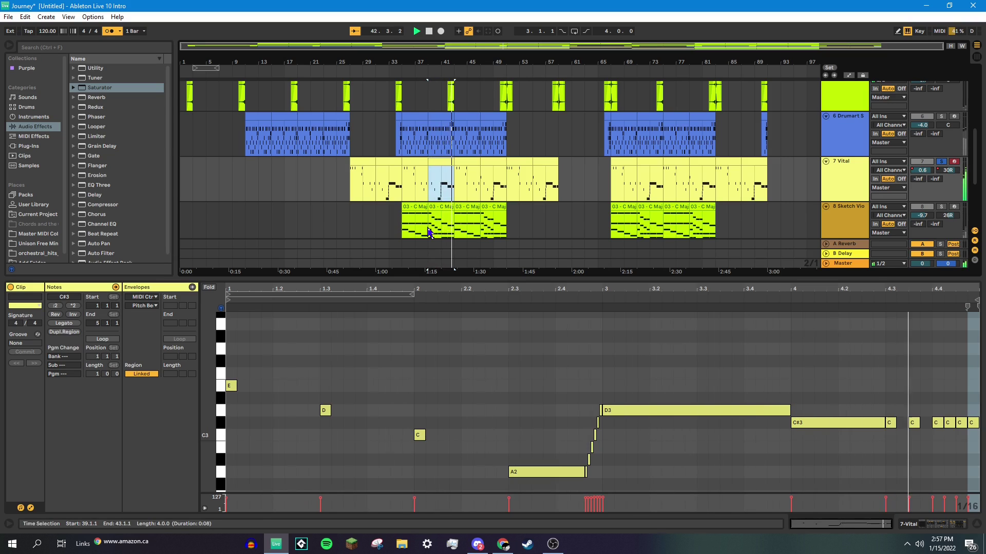
{"action": "key", "text": "space"}
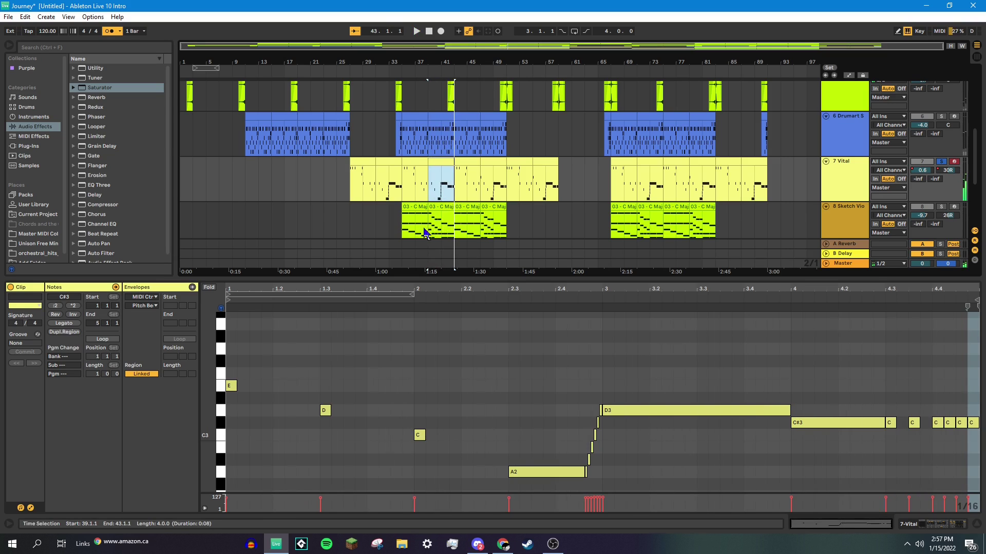
Step: Examine the notes of Vital's clip at bar 35, followed by those of its clip at bar 39
{"action": "left_click", "coordinate": [406, 170]}
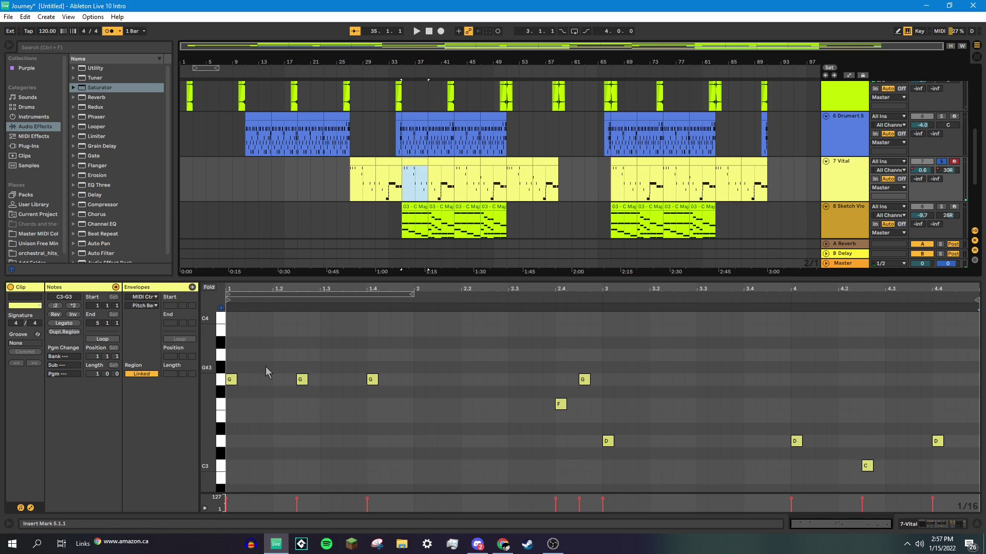
{"action": "key", "text": "Right"}
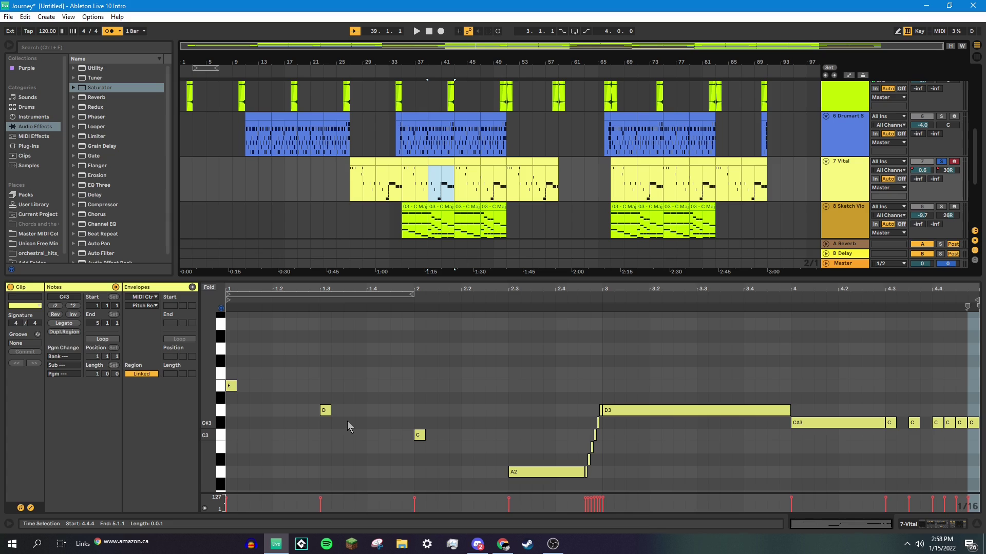
Step: Solo track 3, BrainStormer, and play it back from bar 35
{"action": "scroll", "coordinate": [405, 175], "scroll_direction": "up", "scroll_amount": 5}
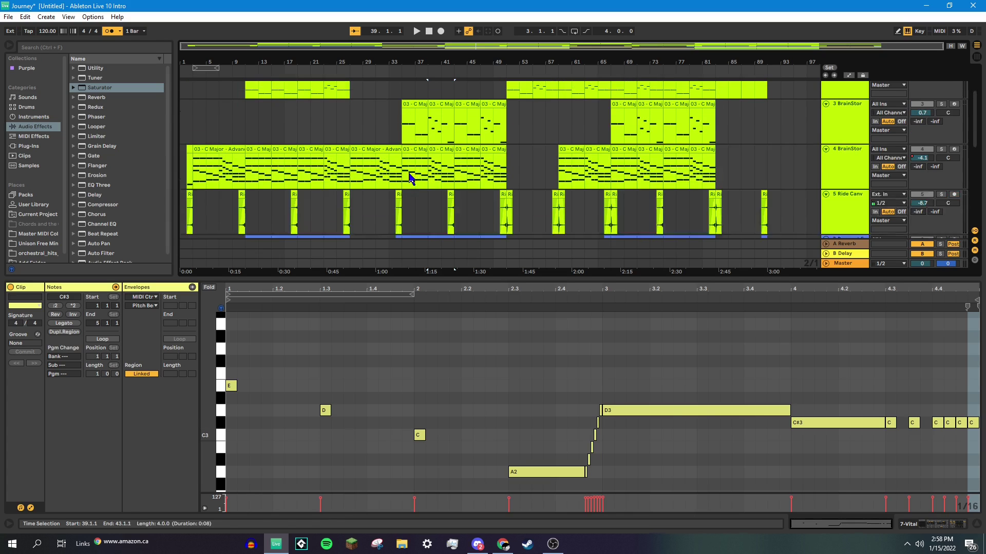
{"action": "left_click", "coordinate": [404, 147]}
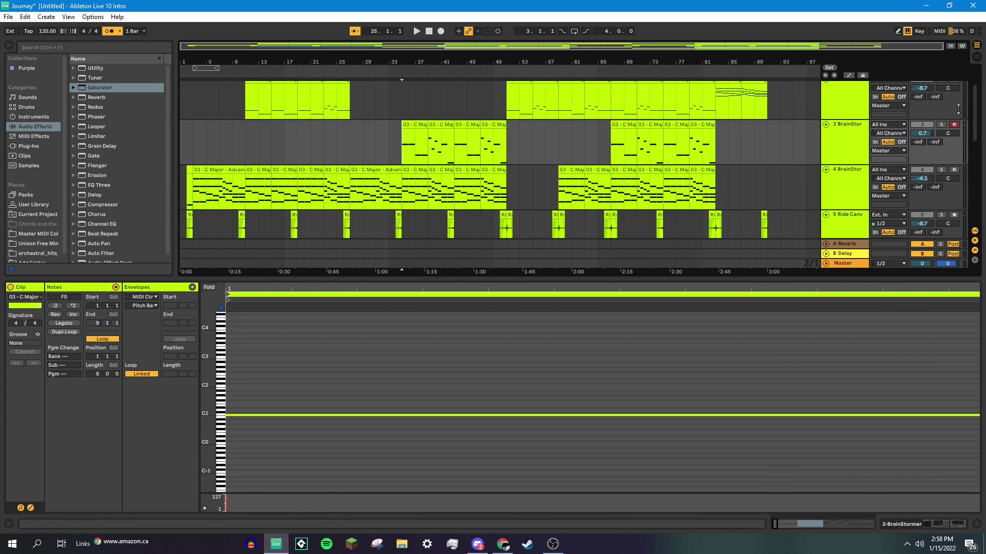
{"action": "left_click", "coordinate": [941, 124]}
{"action": "scroll", "coordinate": [551, 165], "scroll_direction": "up", "scroll_amount": 1}
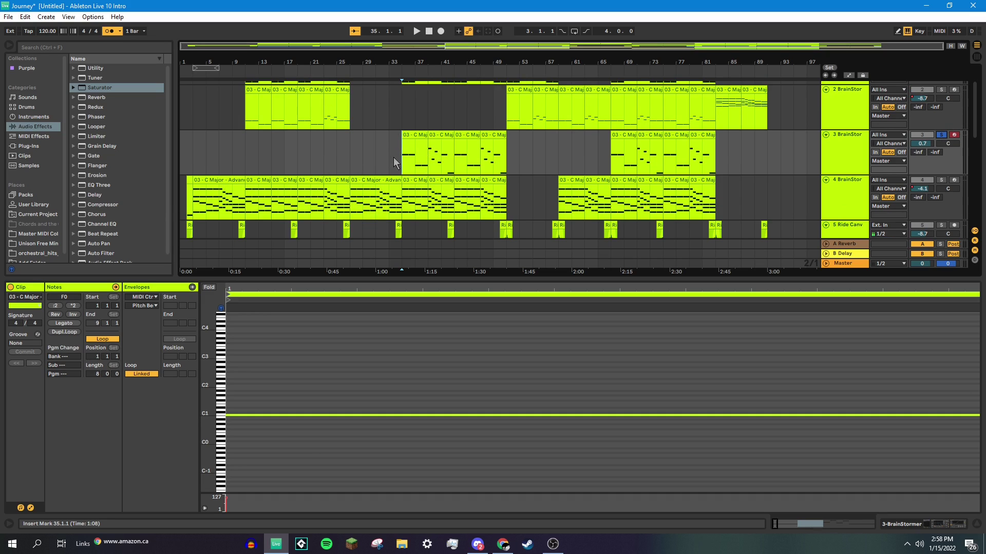
{"action": "key", "text": "space"}
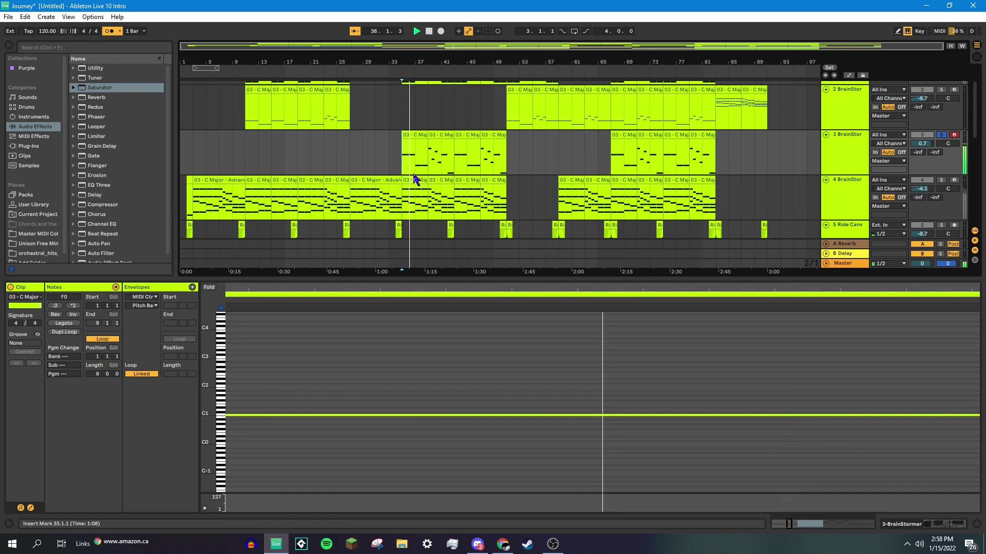
Step: Examine the notes of track 3's clips at bars 35 and 39 during playback, and turn off the metronome
{"action": "left_click", "coordinate": [389, 218]}
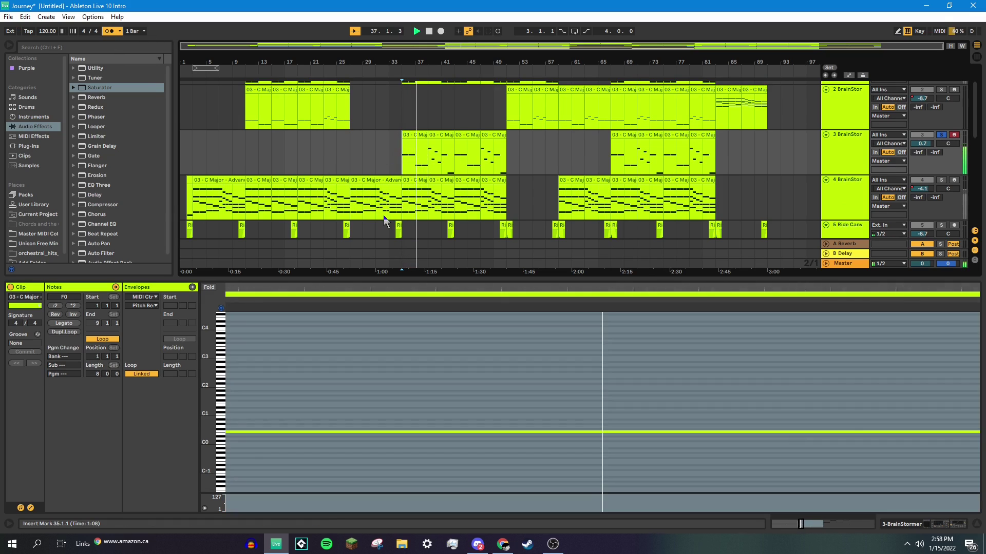
{"action": "left_click", "coordinate": [810, 527]}
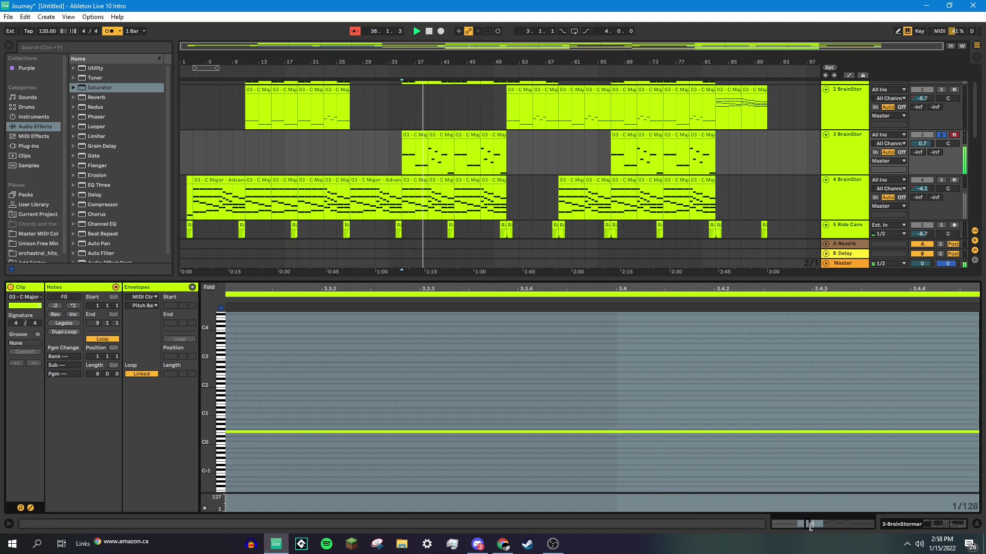
{"action": "left_click_drag", "start_coordinate": [810, 527], "coordinate": [811, 534]}
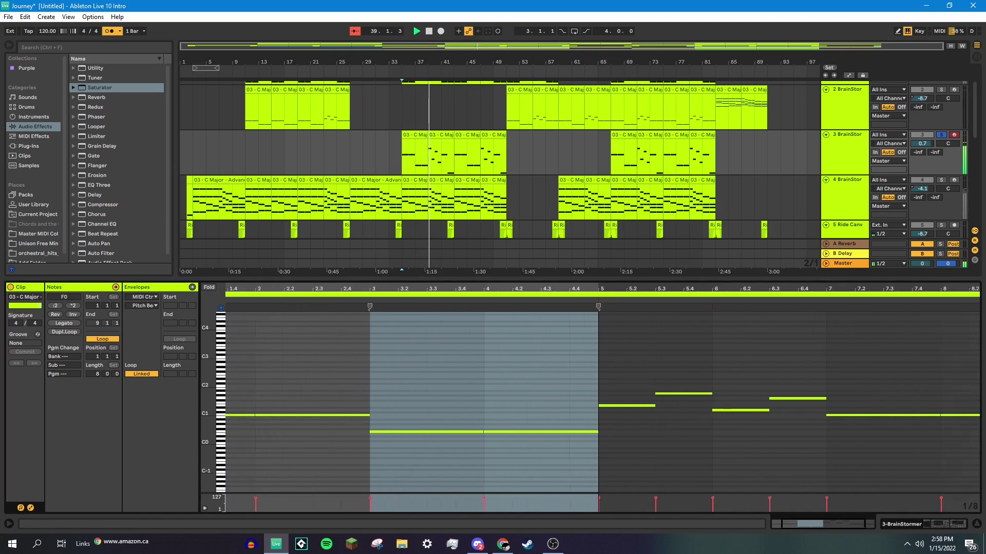
{"action": "left_click", "coordinate": [443, 137]}
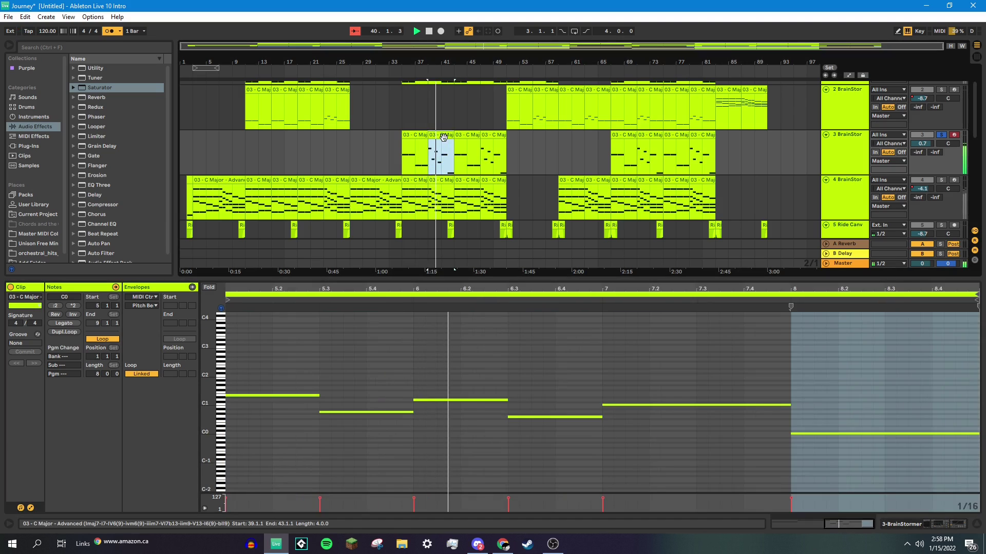
{"action": "left_click", "coordinate": [108, 31]}
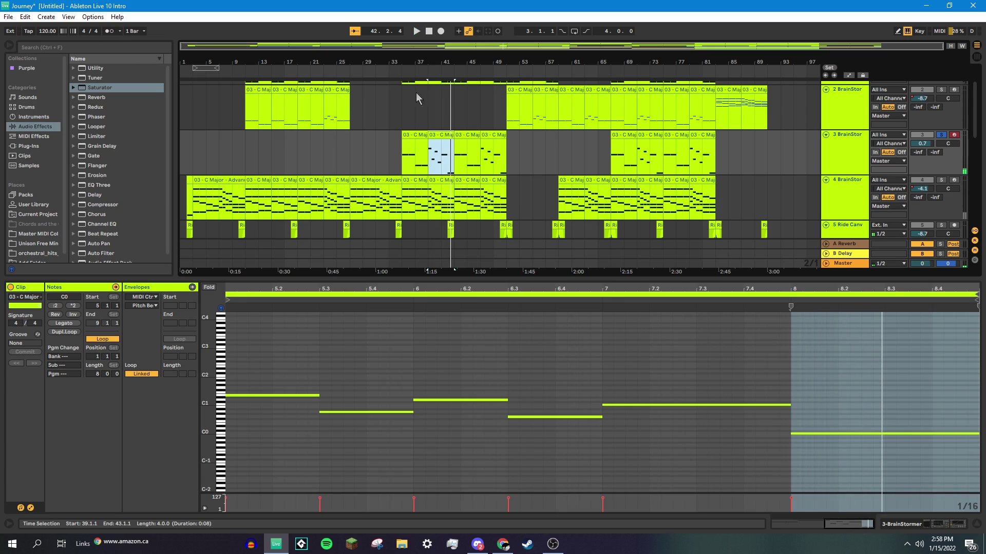
Step: Solo track 2, BrainStormer, and play its closing section from bar 83
{"action": "scroll", "coordinate": [478, 176], "scroll_direction": "up", "scroll_amount": 2}
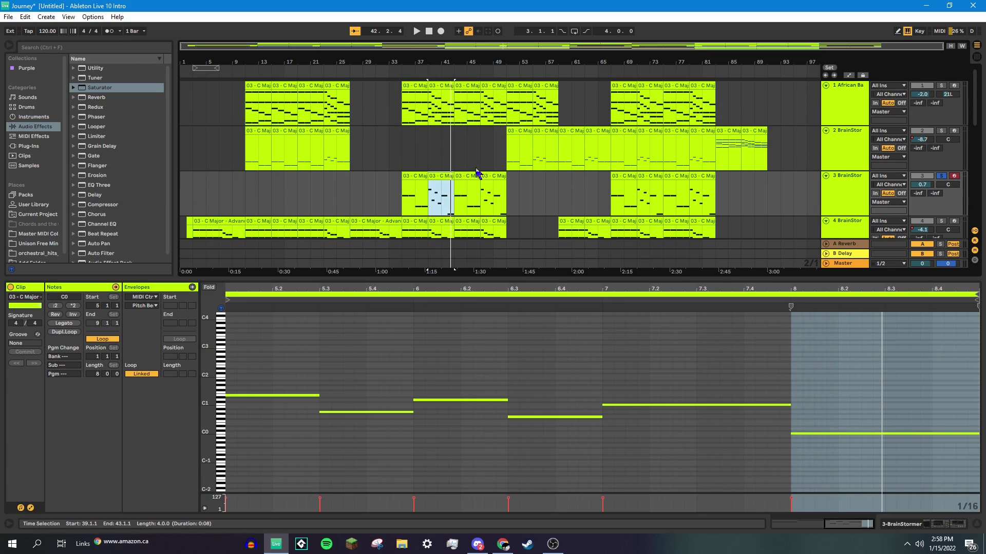
{"action": "left_click", "coordinate": [715, 151]}
{"action": "left_click", "coordinate": [953, 131]}
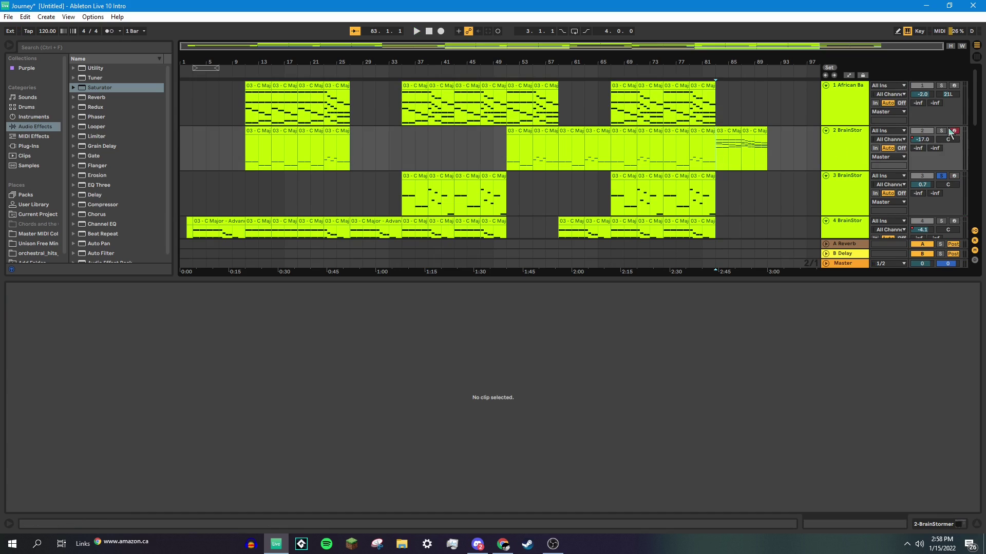
{"action": "left_click", "coordinate": [941, 131]}
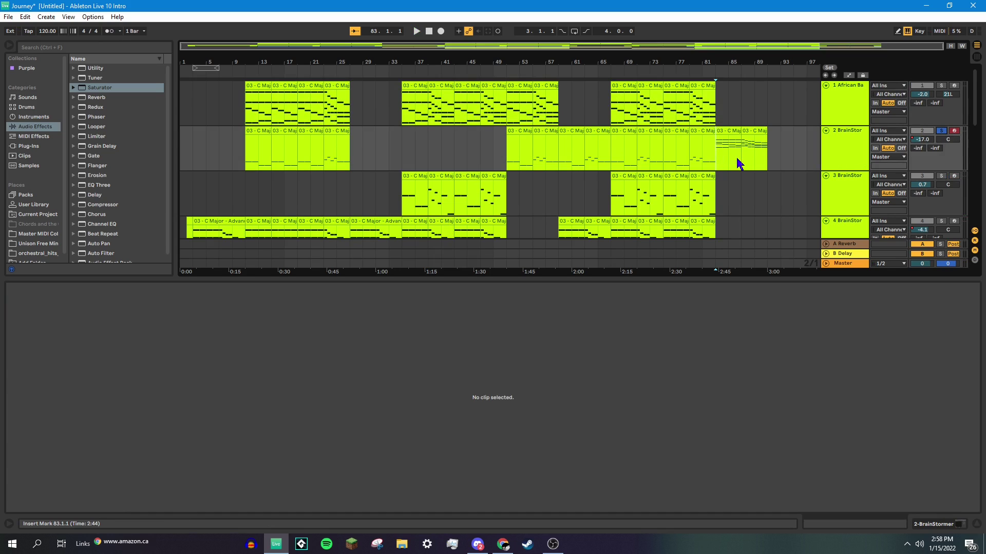
{"action": "key", "text": "space"}
Step: Hide the clip detail view to look over the tracks in an enlarged arrangement
{"action": "scroll", "coordinate": [753, 137], "scroll_direction": "down", "scroll_amount": 5}
{"action": "scroll", "coordinate": [729, 134], "scroll_direction": "down", "scroll_amount": 4}
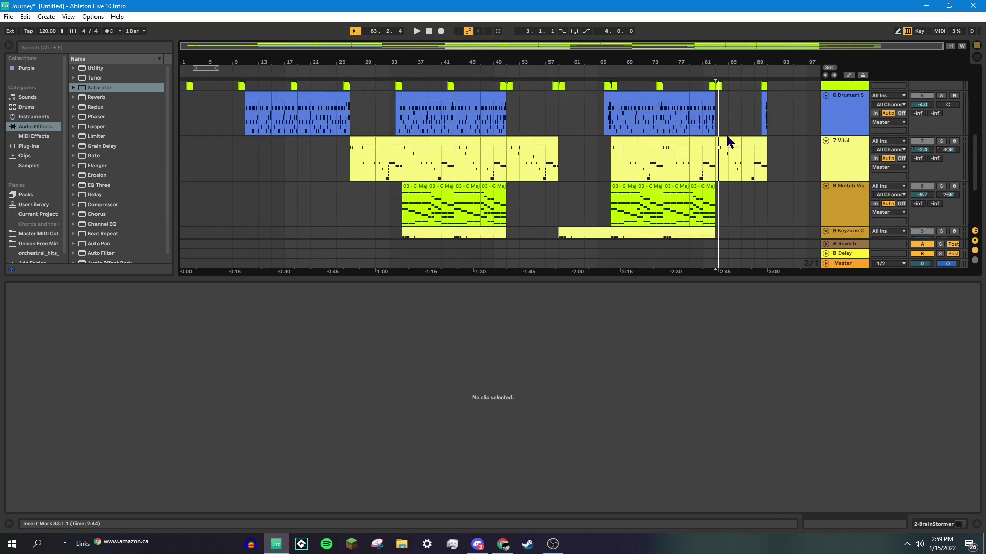
{"action": "key", "text": "ctrl+alt+l"}
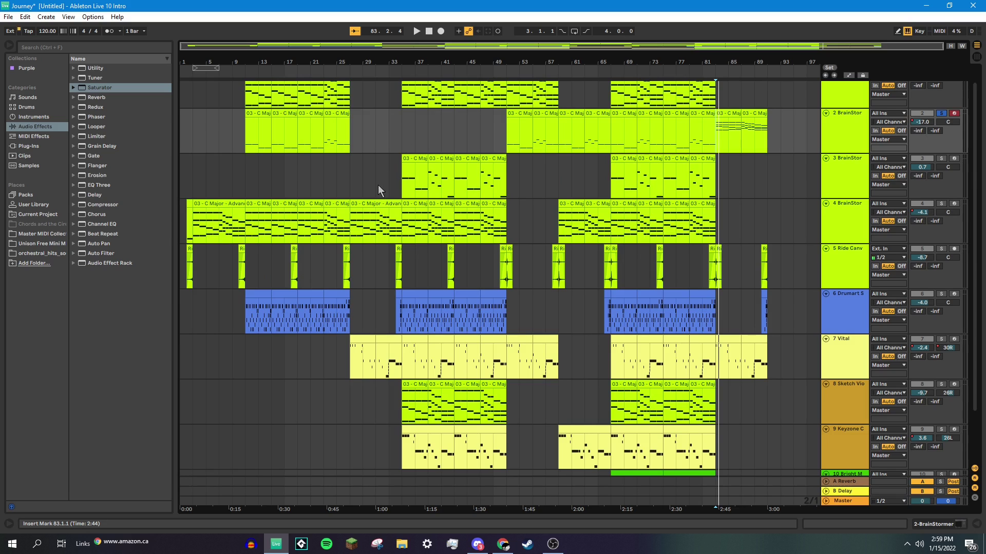
{"action": "scroll", "coordinate": [347, 270], "scroll_direction": "up", "scroll_amount": 1}
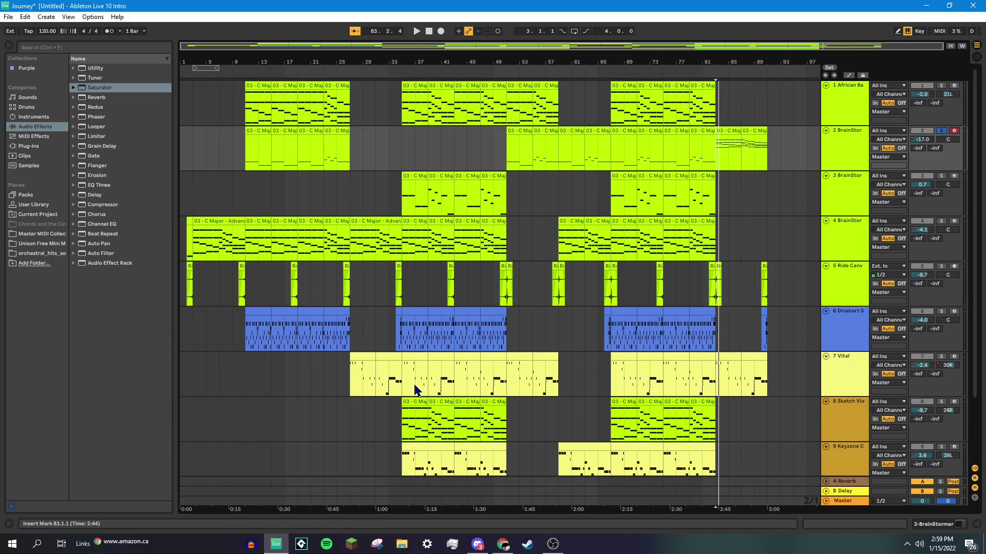
Step: Turn off the solo on track 2 and play the full mix from bar 7
{"action": "left_click", "coordinate": [942, 131]}
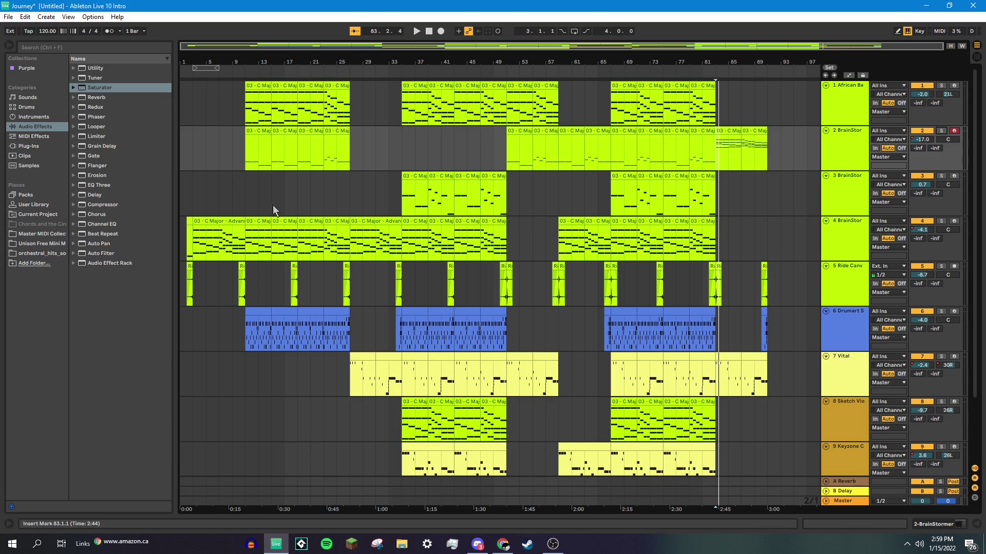
{"action": "left_click", "coordinate": [222, 200]}
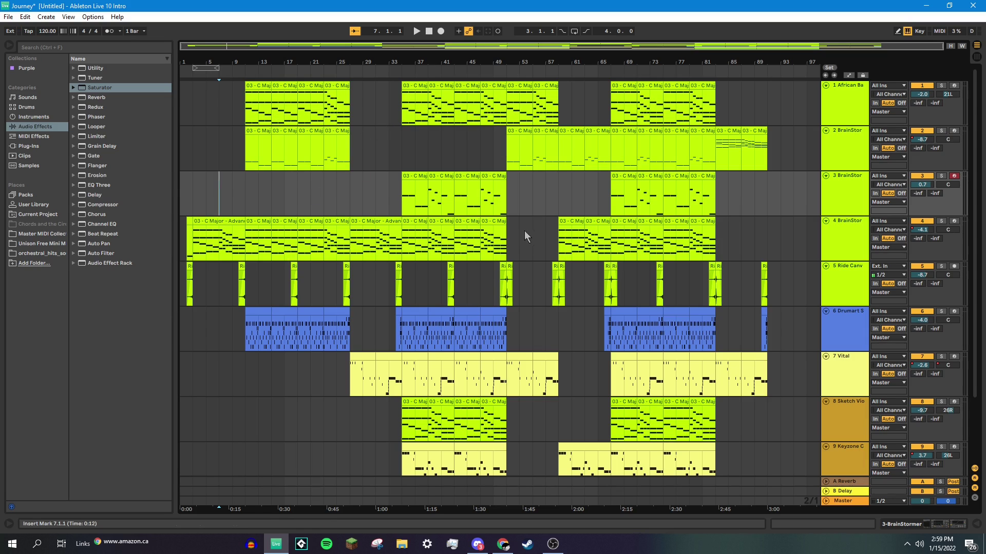
{"action": "key", "text": "space"}
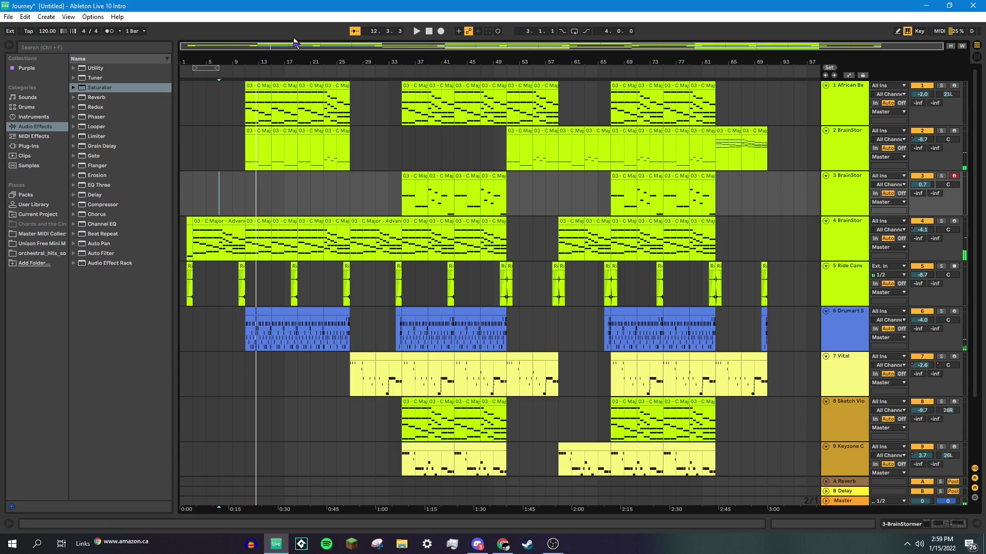
Step: Open the device chain of track 4, BrainStormer, and display the Frequency automation of its first Auto Filter in the arrangement
{"action": "key", "text": "plus"}
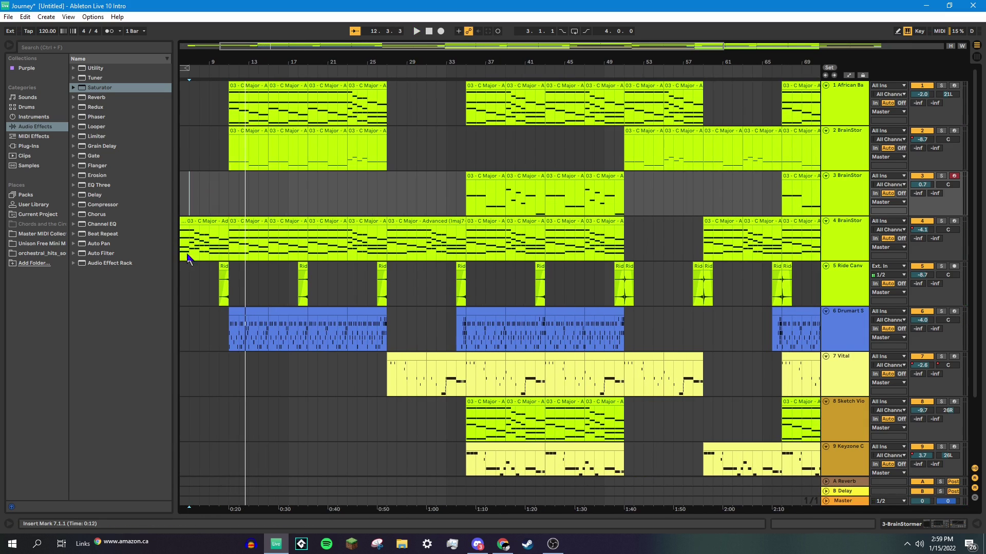
{"action": "left_click", "coordinate": [831, 256]}
{"action": "double_click", "coordinate": [839, 252]}
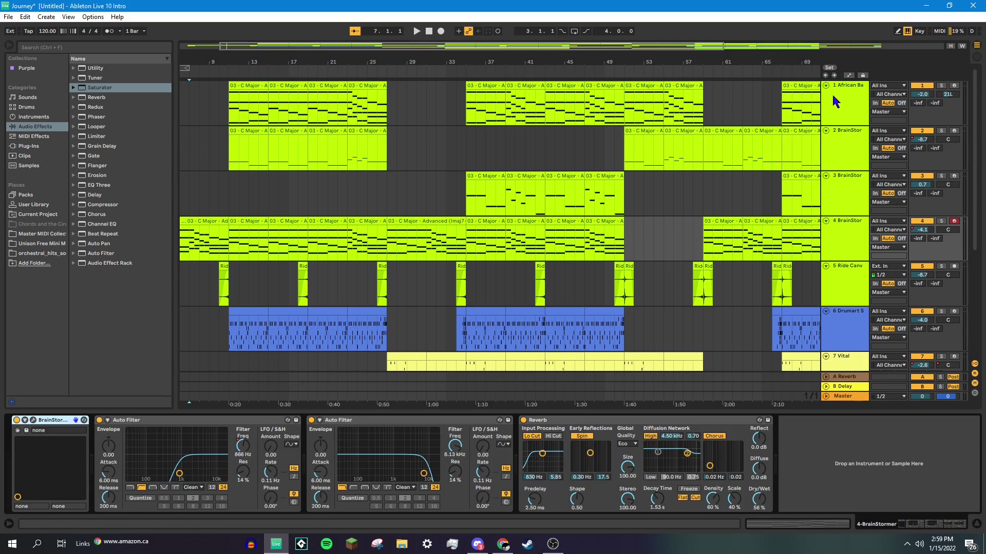
{"action": "left_click", "coordinate": [848, 75]}
{"action": "left_click", "coordinate": [845, 229]}
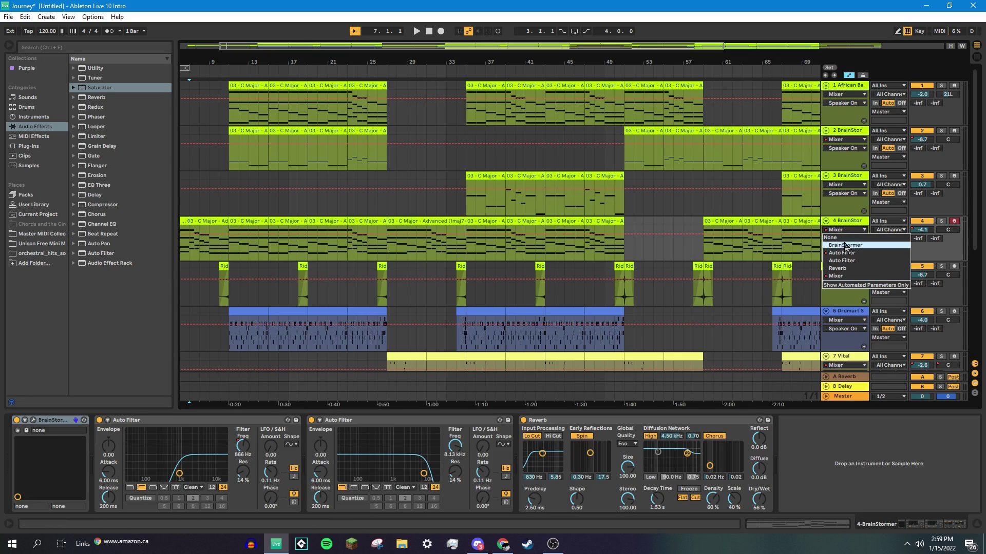
{"action": "left_click", "coordinate": [841, 252]}
{"action": "left_click_drag", "start_coordinate": [405, 44], "coordinate": [338, 49]}
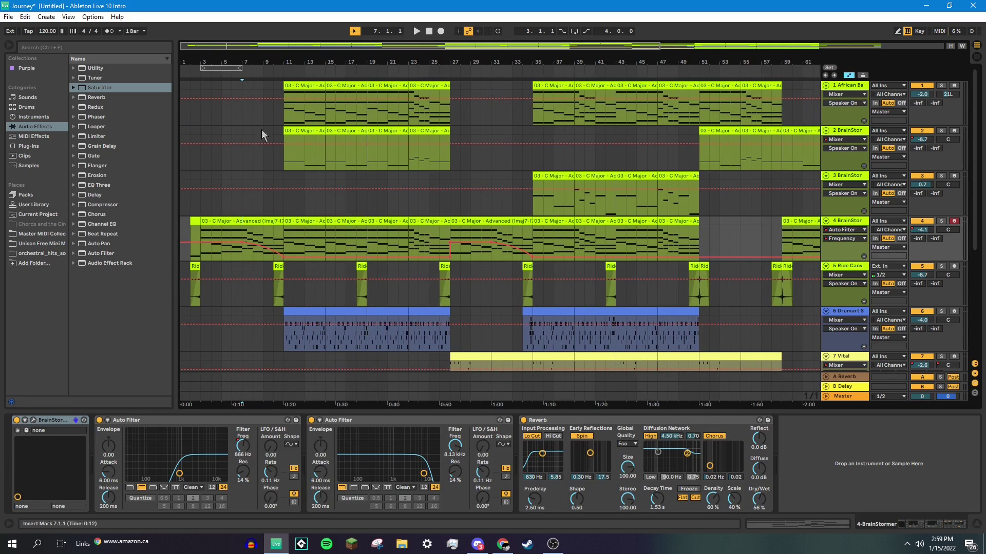
Step: Play the song's intro from bar 3 and again from bar 7 to hear track 4's filter automation
{"action": "left_click", "coordinate": [201, 250]}
{"action": "key", "text": "space"}
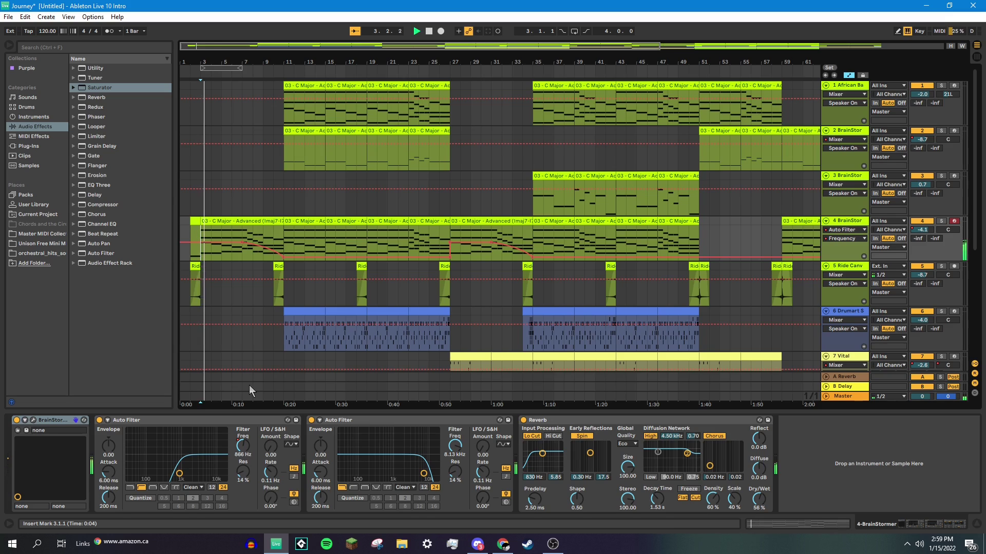
{"action": "key", "text": "space"}
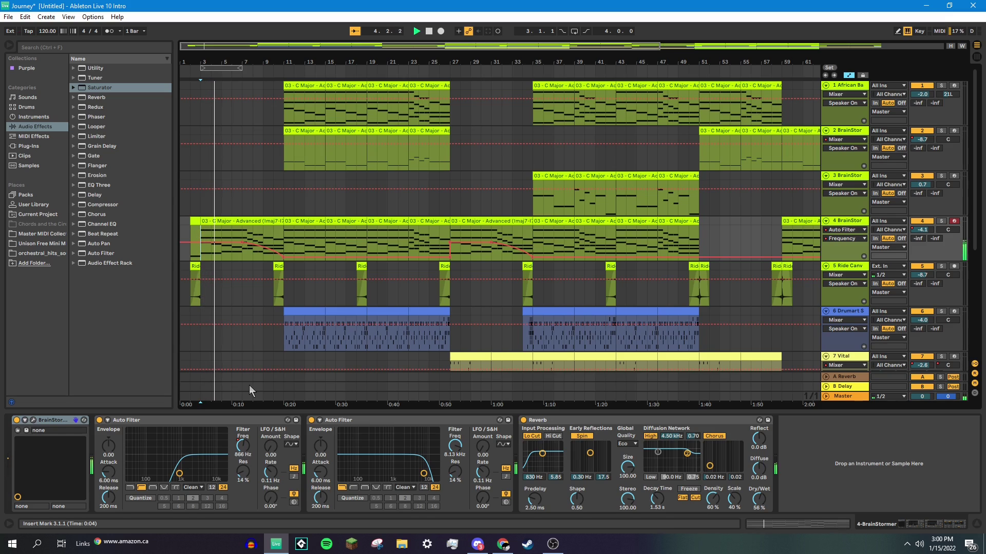
{"action": "left_click", "coordinate": [243, 252]}
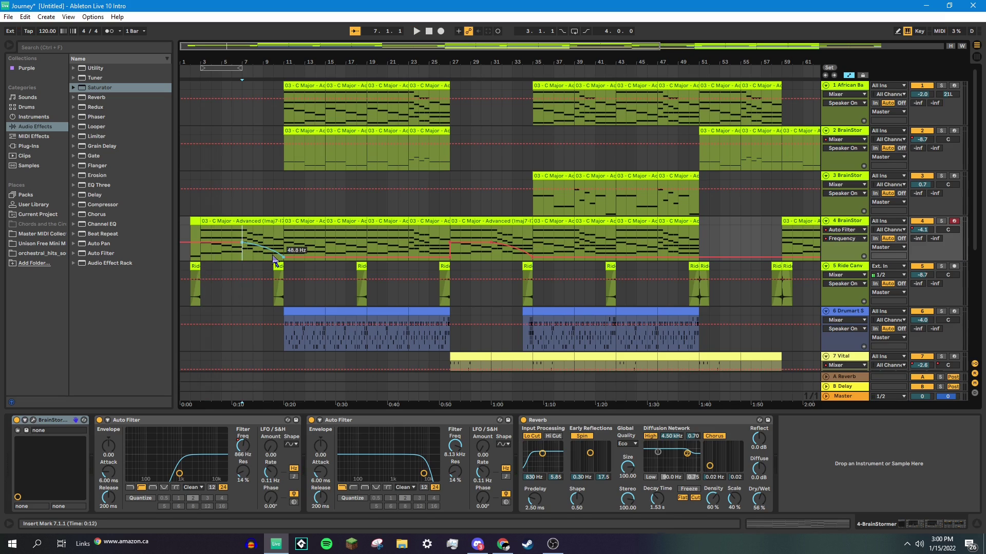
{"action": "key", "text": "space"}
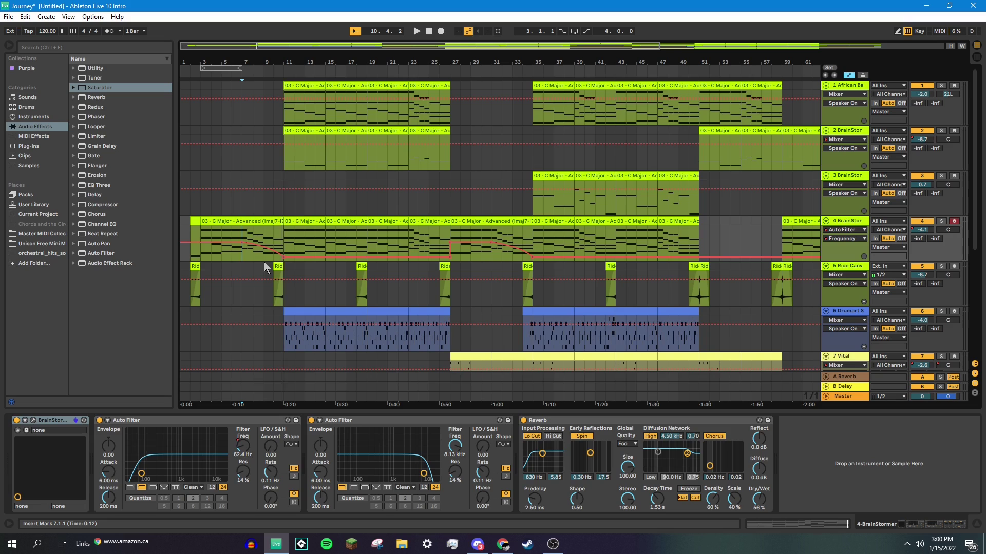
Step: Play the full mix from bar 26 into bar 39, following the tracks that enter there
{"action": "scroll", "coordinate": [493, 289], "scroll_direction": "down", "scroll_amount": 1}
{"action": "scroll", "coordinate": [493, 291], "scroll_direction": "down", "scroll_amount": 3}
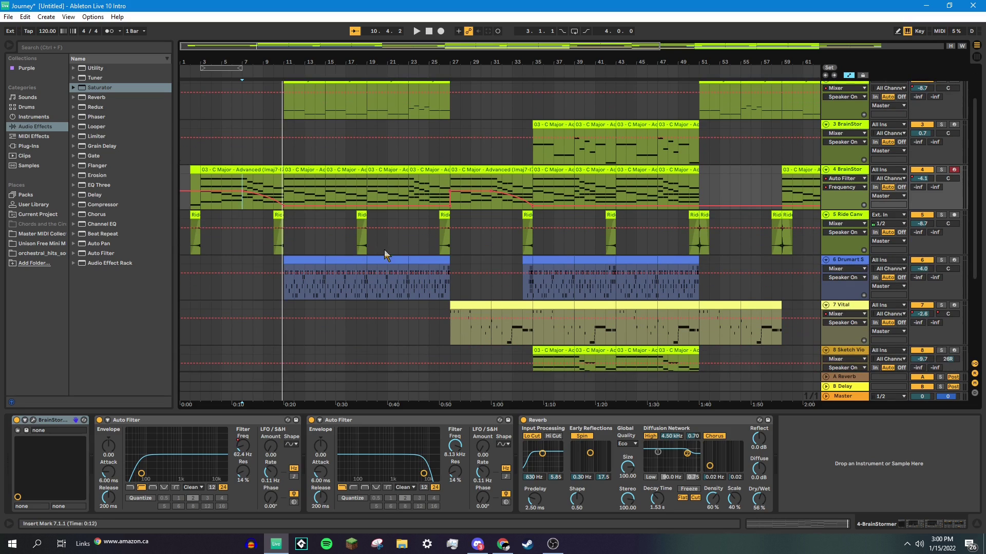
{"action": "left_click", "coordinate": [436, 247]}
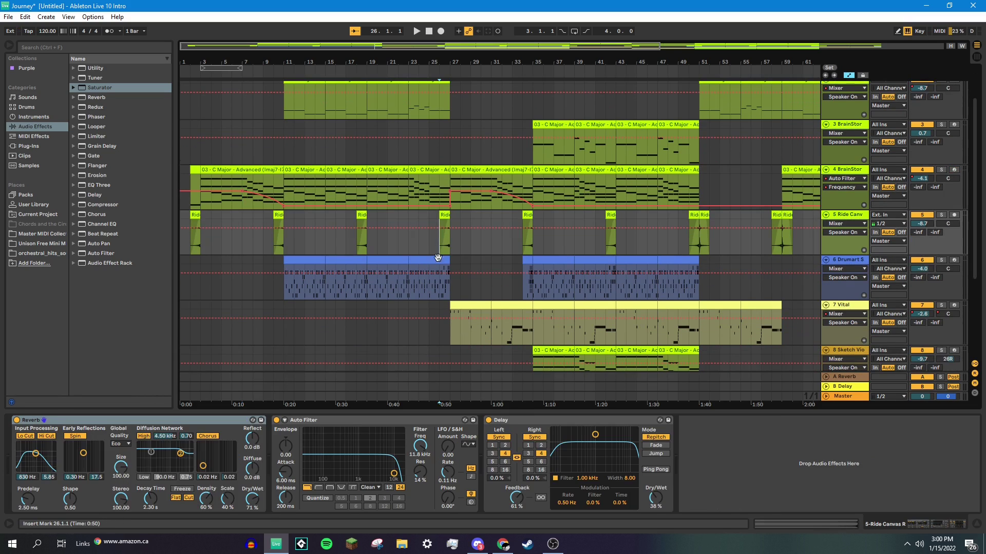
{"action": "key", "text": "space"}
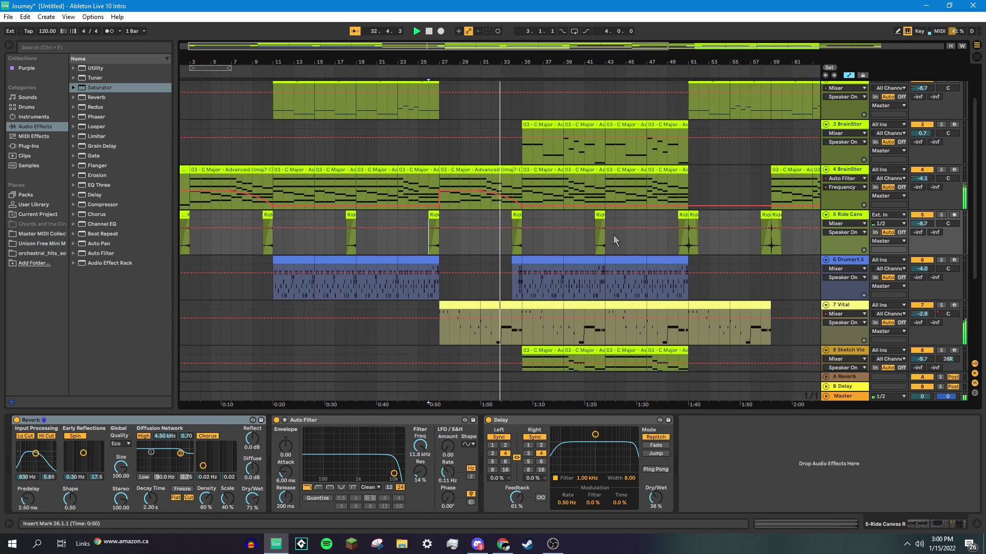
{"action": "scroll", "coordinate": [445, 334], "scroll_direction": "up", "scroll_amount": 1}
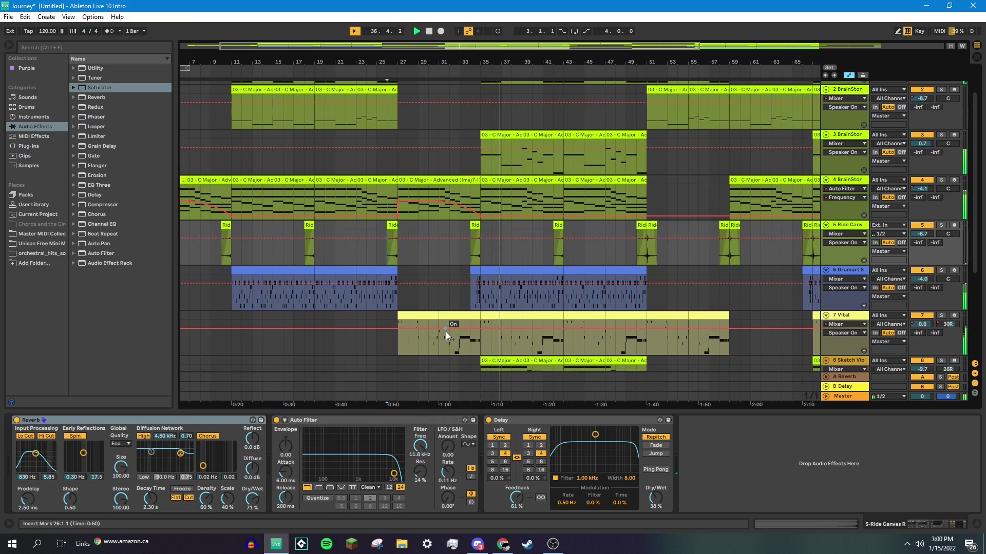
{"action": "scroll", "coordinate": [501, 274], "scroll_direction": "down", "scroll_amount": 3}
{"action": "scroll", "coordinate": [514, 298], "scroll_direction": "down", "scroll_amount": 1}
{"action": "scroll", "coordinate": [513, 297], "scroll_direction": "up", "scroll_amount": 2}
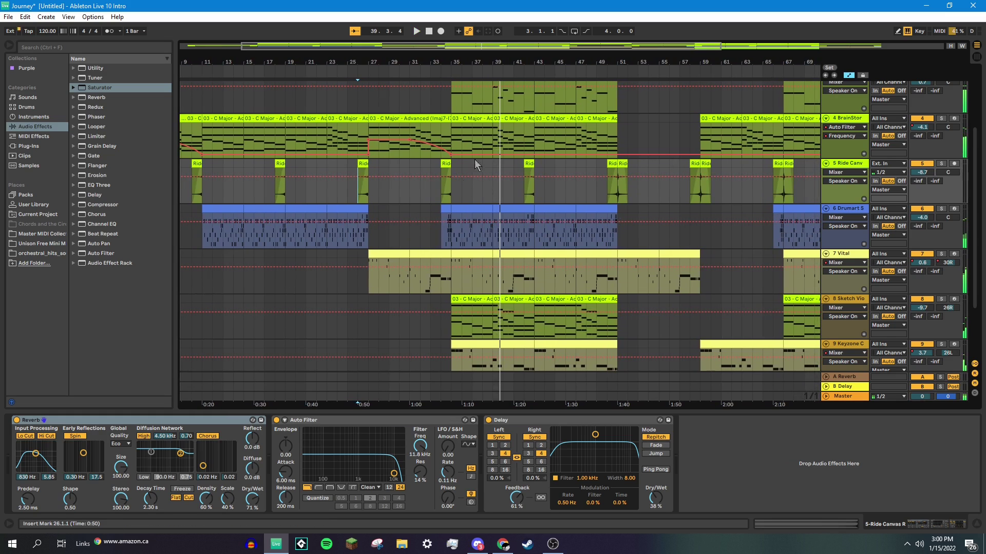
Step: Show the whole song's length without the automation lanes and look over all the tracks, down to track 10
{"action": "left_click_drag", "start_coordinate": [414, 48], "coordinate": [416, 82]}
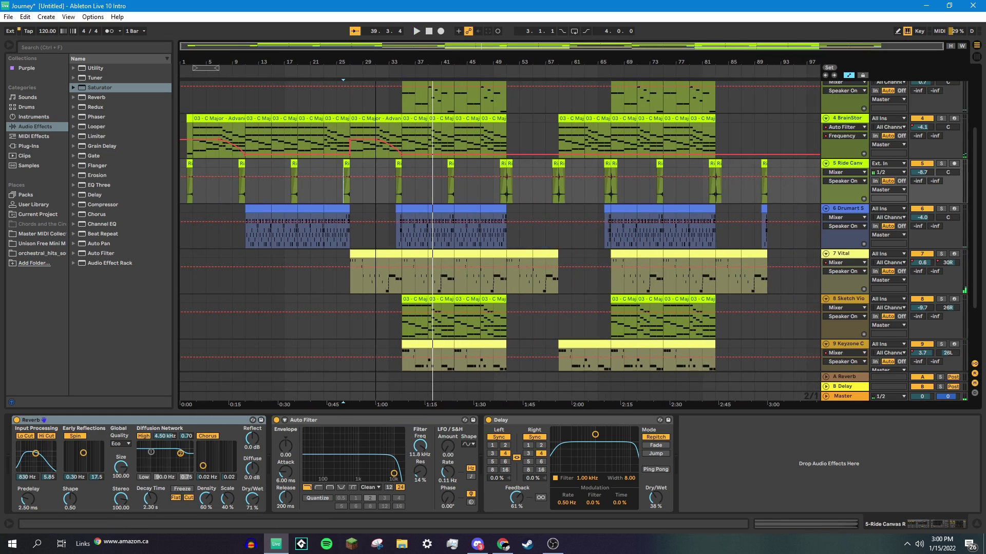
{"action": "scroll", "coordinate": [620, 304], "scroll_direction": "down", "scroll_amount": 2}
{"action": "scroll", "coordinate": [620, 304], "scroll_direction": "up", "scroll_amount": 3}
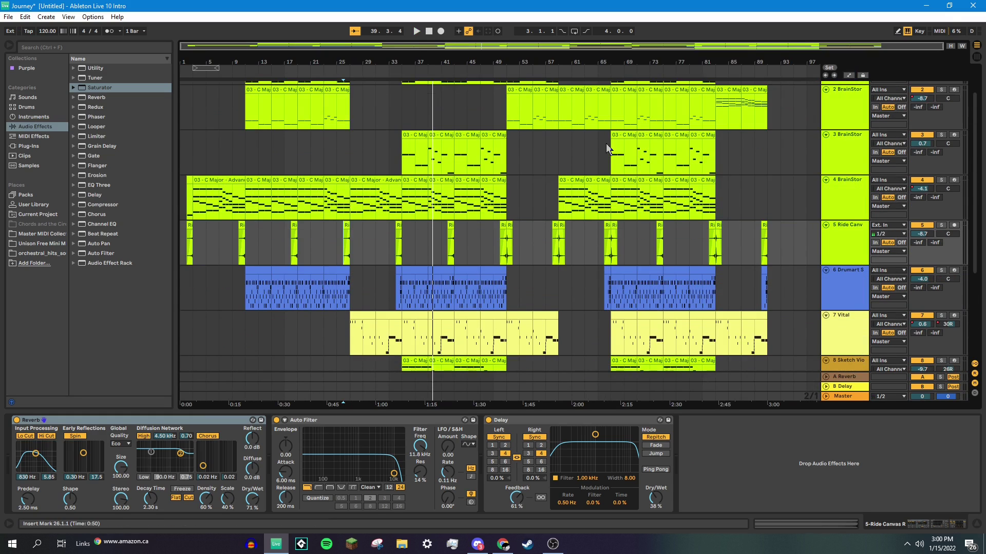
{"action": "scroll", "coordinate": [613, 297], "scroll_direction": "down", "scroll_amount": 3}
{"action": "scroll", "coordinate": [612, 290], "scroll_direction": "up", "scroll_amount": 3}
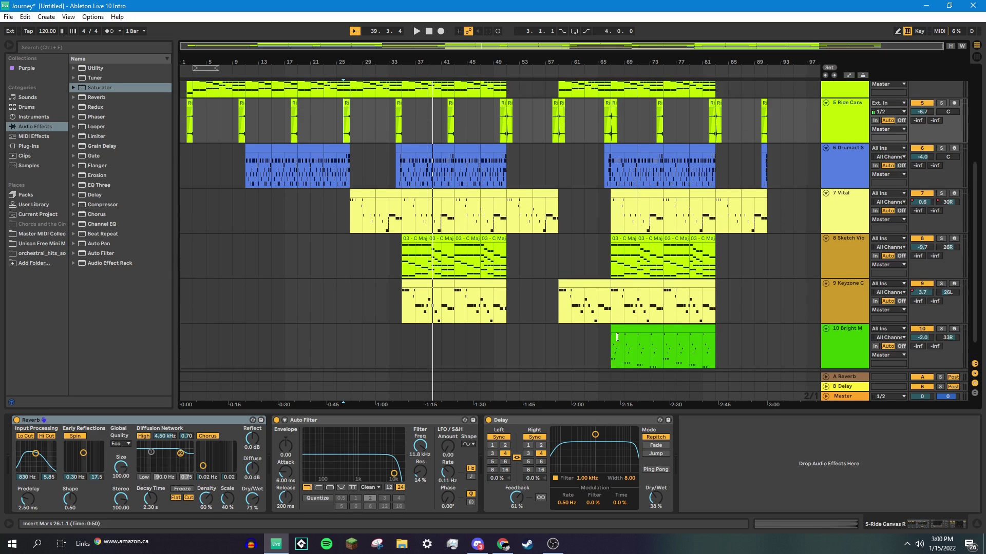
{"action": "scroll", "coordinate": [626, 115], "scroll_direction": "up", "scroll_amount": 1}
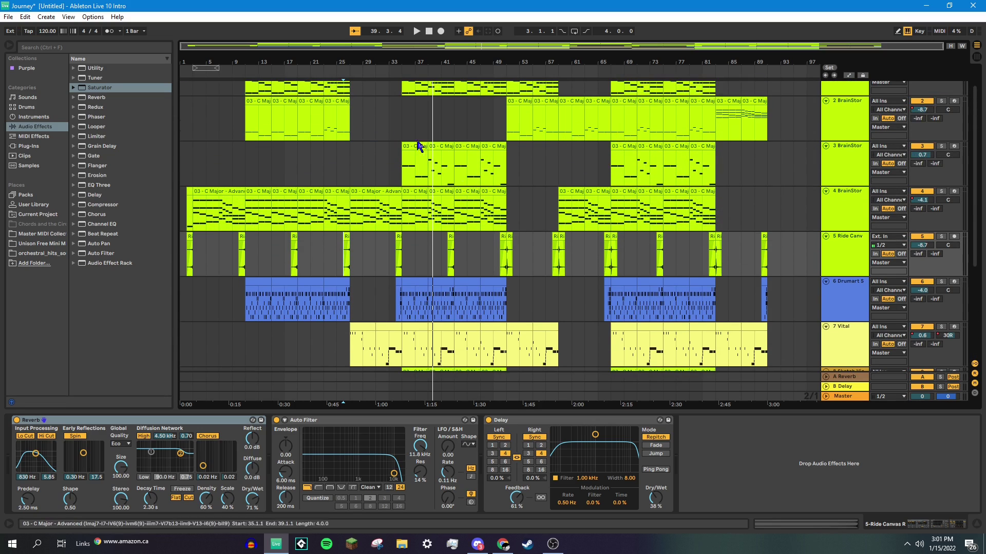
Step: Play the mix from bar 65 into bar 68, stop it, and look over the tracks down to track 10
{"action": "left_click", "coordinate": [391, 122]}
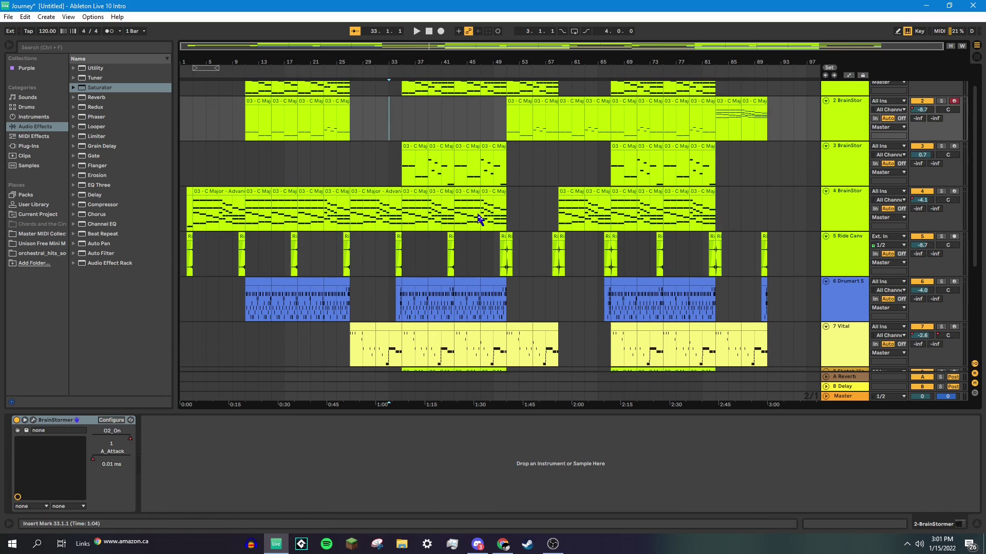
{"action": "left_click", "coordinate": [616, 165]}
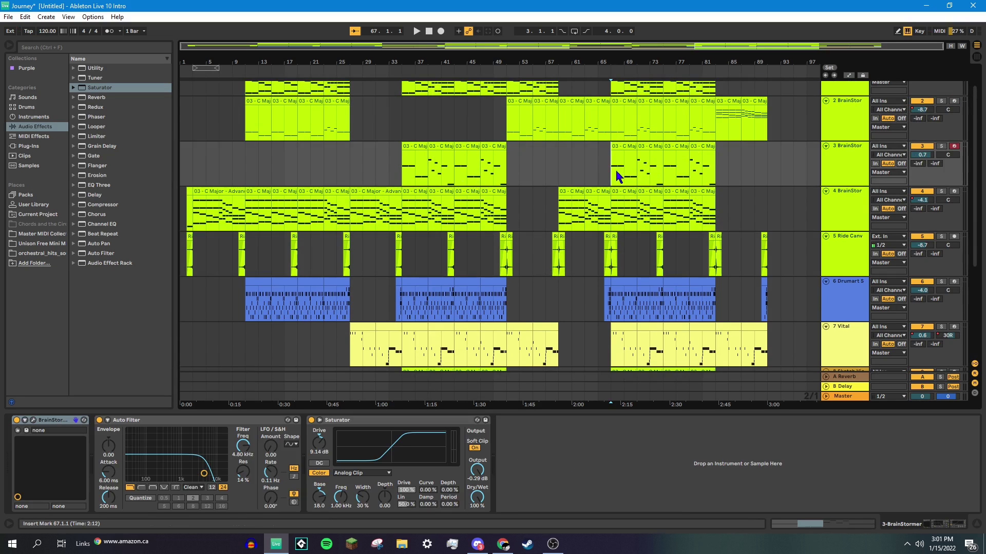
{"action": "left_click", "coordinate": [597, 168]}
{"action": "key", "text": "space"}
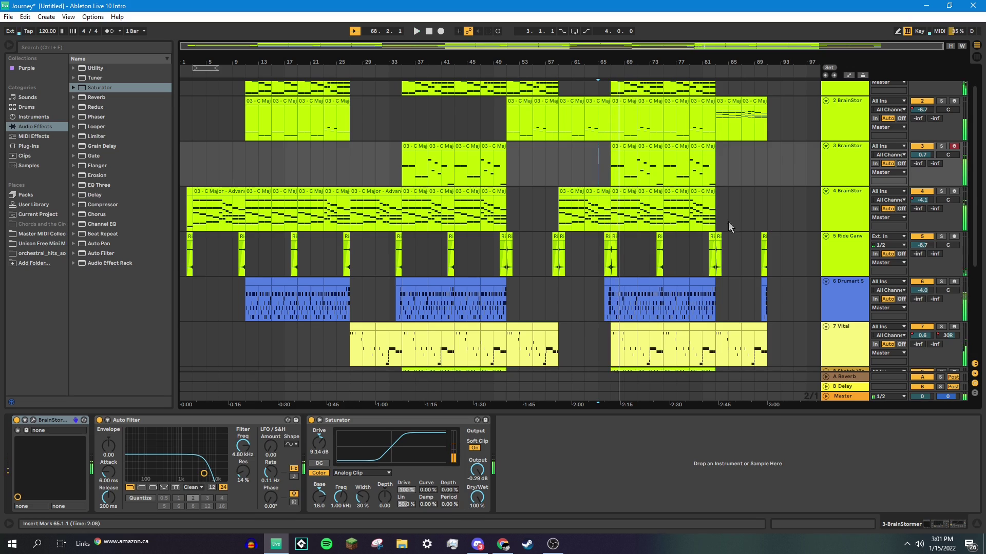
{"action": "left_click", "coordinate": [599, 221]}
{"action": "key", "text": "space"}
{"action": "scroll", "coordinate": [593, 329], "scroll_direction": "down", "scroll_amount": 3}
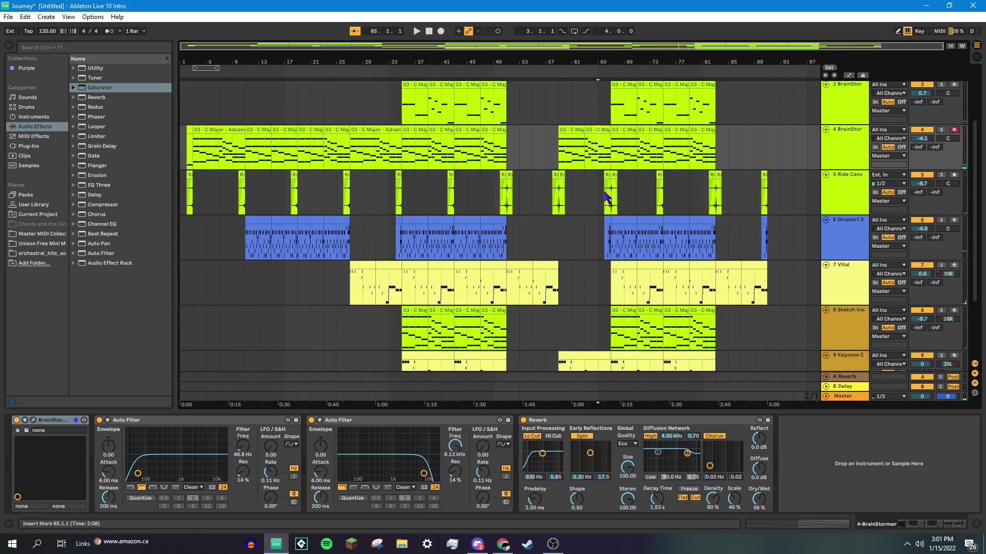
{"action": "scroll", "coordinate": [593, 329], "scroll_direction": "down", "scroll_amount": 2}
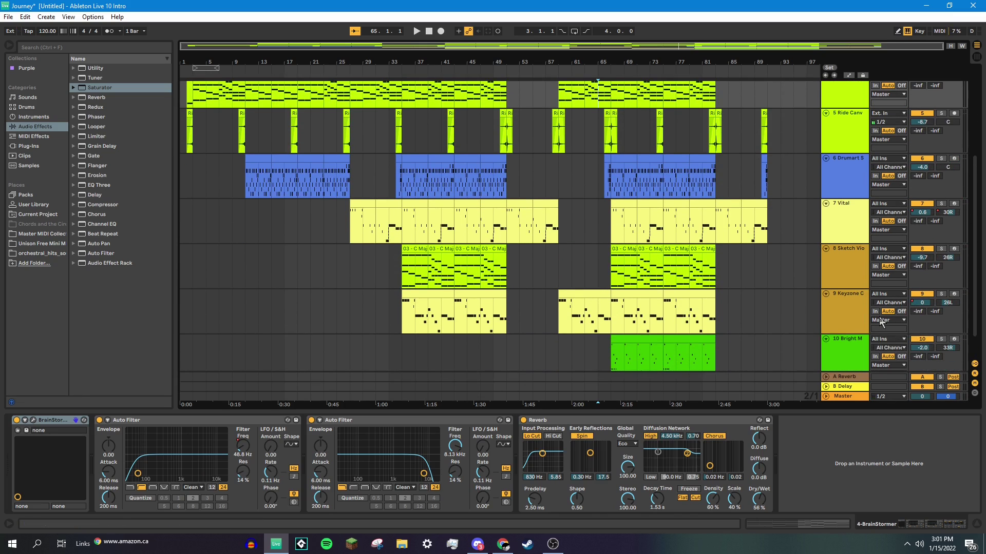
{"action": "scroll", "coordinate": [593, 259], "scroll_direction": "up", "scroll_amount": 2}
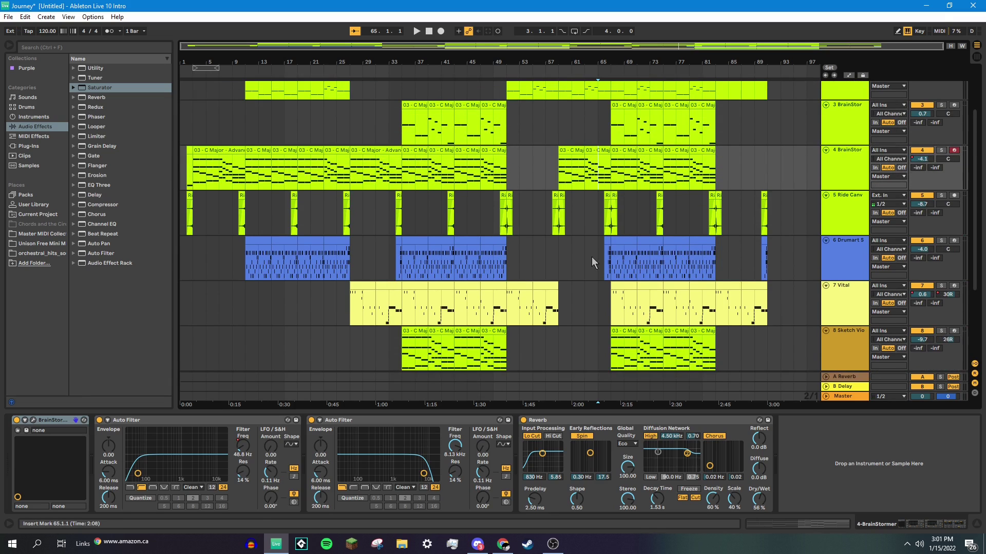
Step: Play the mix from bar 33 into bar 36 to hear the parts entering at bar 35
{"action": "left_click", "coordinate": [389, 123]}
{"action": "key", "text": "space"}
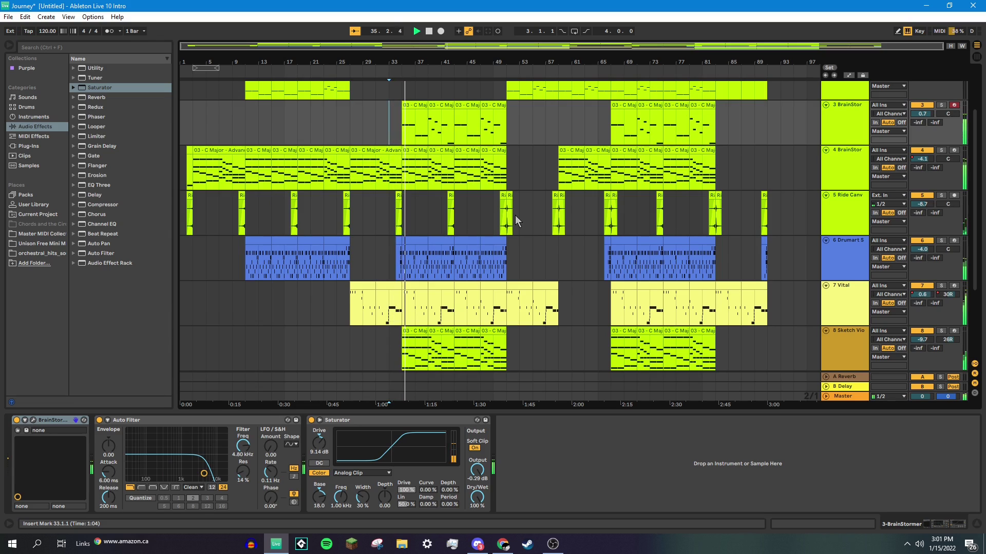
{"action": "scroll", "coordinate": [670, 256], "scroll_direction": "up", "scroll_amount": 3}
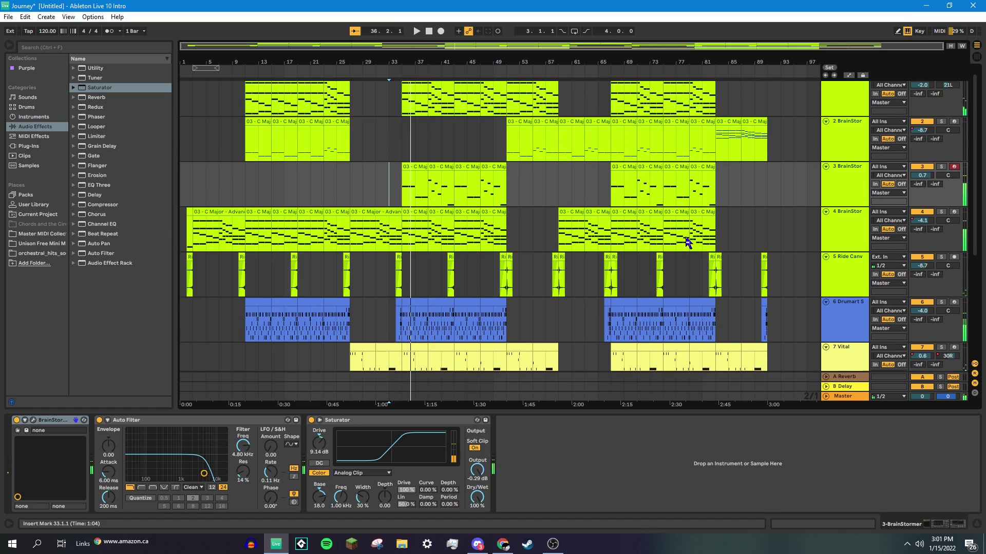
Step: Play the song's ending from bar 83 and examine the chord notes in track 2's clip starting there
{"action": "left_click", "coordinate": [719, 186]}
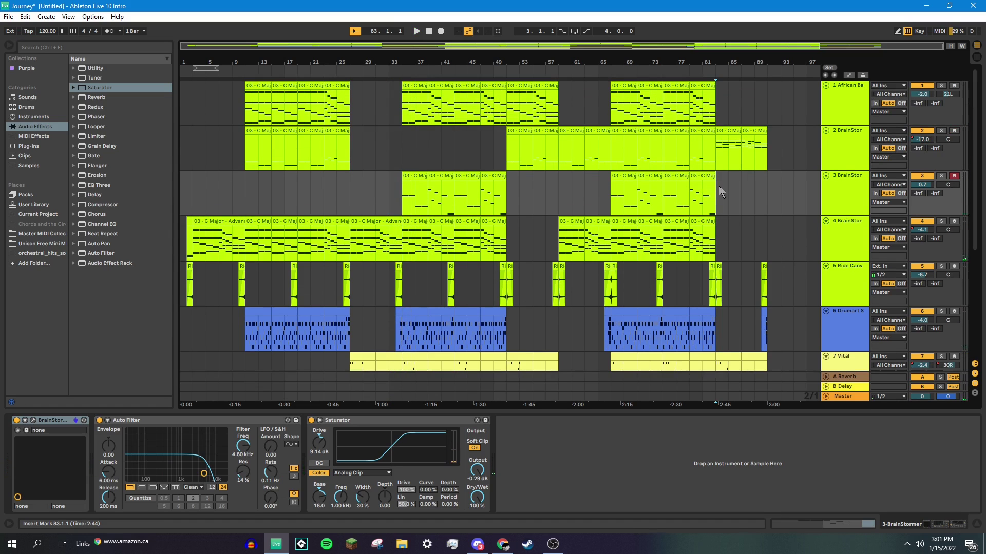
{"action": "key", "text": "space"}
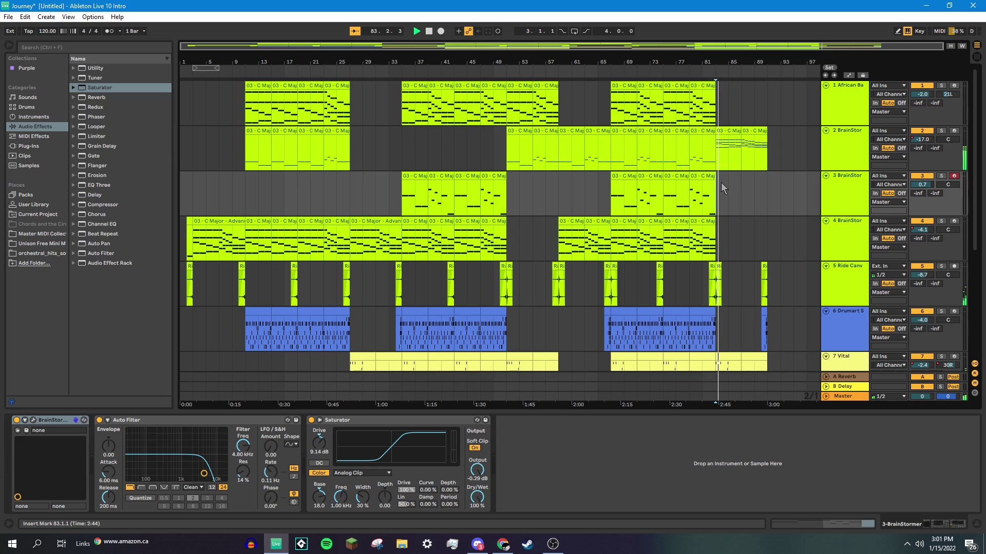
{"action": "left_click", "coordinate": [734, 130]}
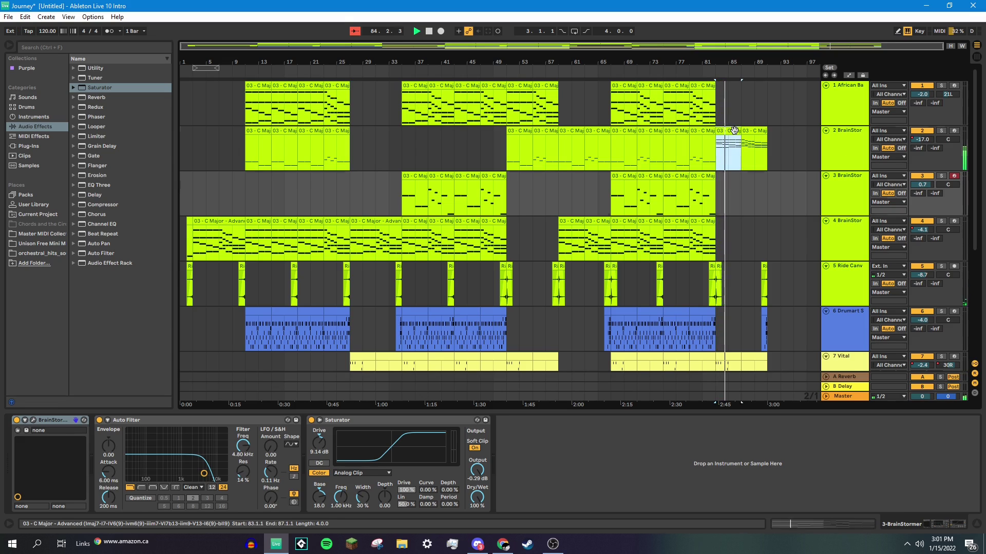
{"action": "double_click", "coordinate": [734, 130]}
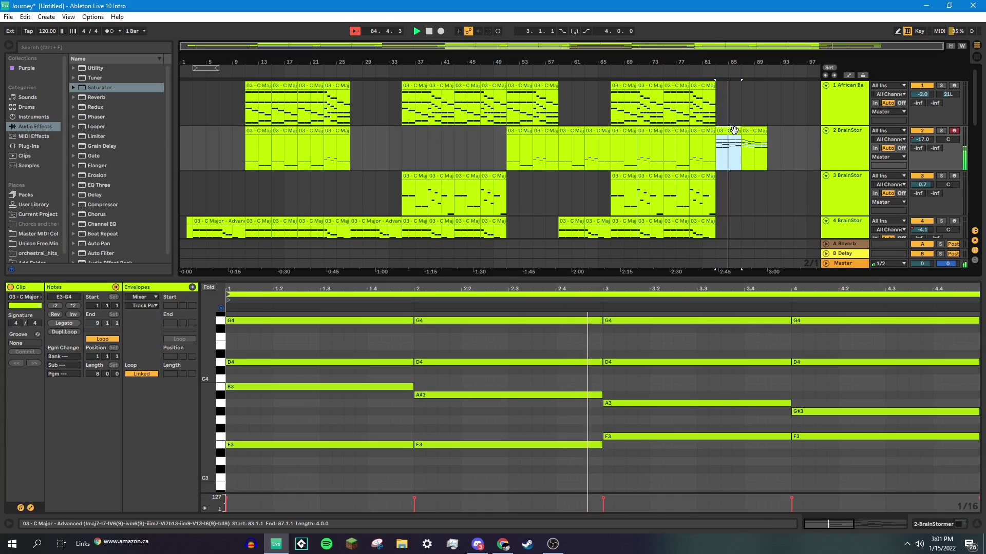
{"action": "left_click", "coordinate": [719, 383]}
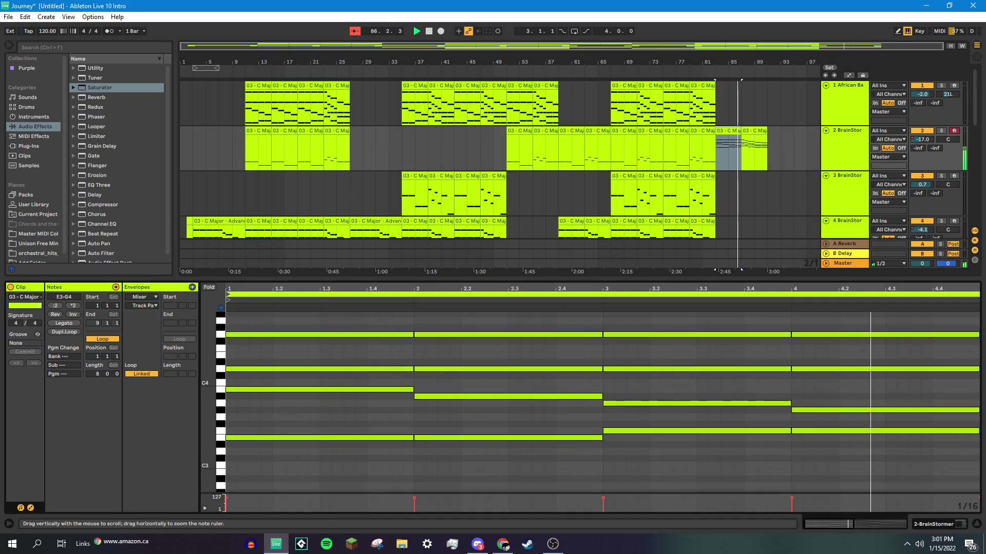
{"action": "scroll", "coordinate": [719, 383], "scroll_direction": "down", "scroll_amount": 2}
Step: Show the notes of track 2's clip at bar 87 and follow the other tracks' closing clips as playback continues to bar 93
{"action": "left_click", "coordinate": [754, 132]}
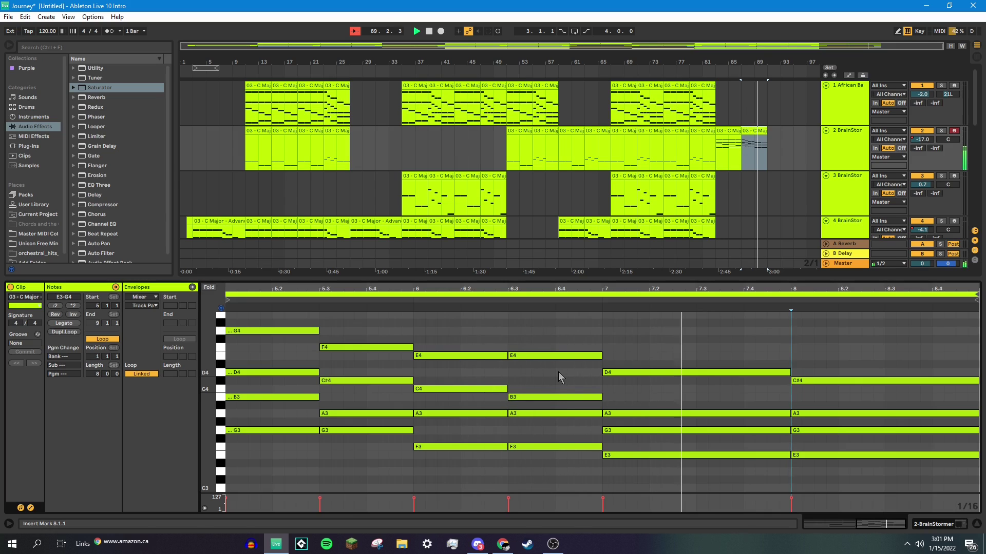
{"action": "scroll", "coordinate": [695, 172], "scroll_direction": "down", "scroll_amount": 3}
{"action": "scroll", "coordinate": [738, 175], "scroll_direction": "down", "scroll_amount": 2}
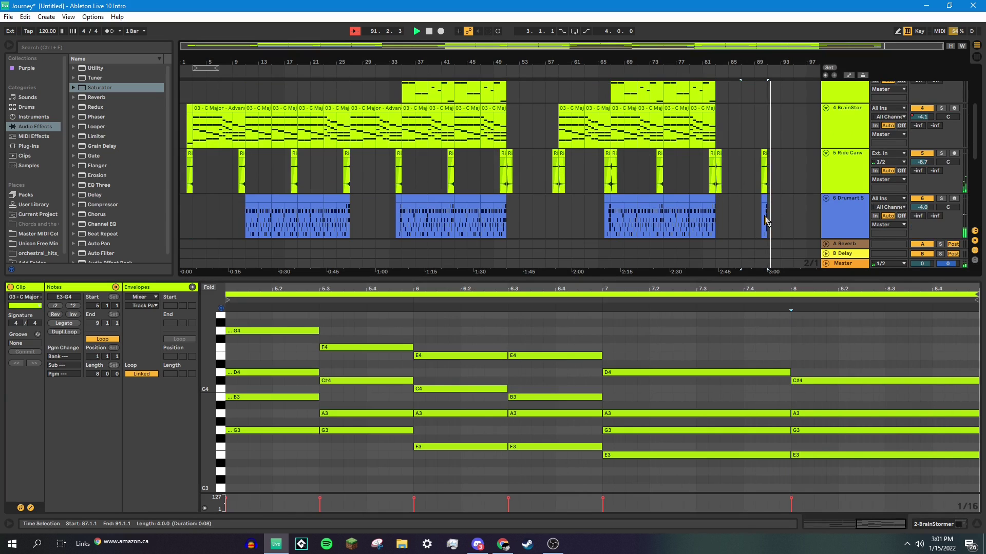
{"action": "scroll", "coordinate": [770, 220], "scroll_direction": "down", "scroll_amount": 2}
{"action": "scroll", "coordinate": [764, 215], "scroll_direction": "up", "scroll_amount": 6}
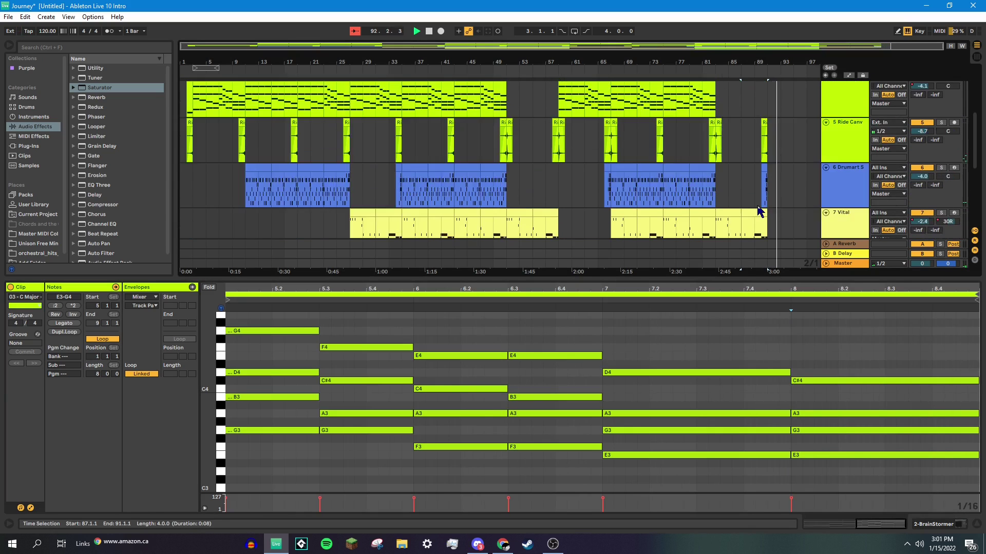
{"action": "scroll", "coordinate": [752, 140], "scroll_direction": "down", "scroll_amount": 4}
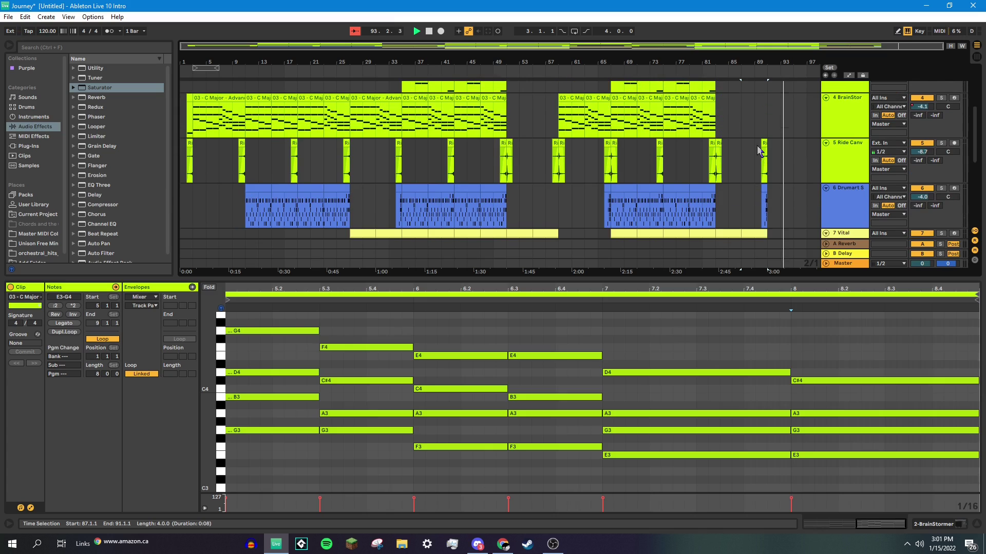
Step: Stop playback, hide the clip's note view, and place the insert mark at the song's start, bar 1
{"action": "scroll", "coordinate": [757, 146], "scroll_direction": "up", "scroll_amount": 2}
{"action": "key", "text": "ctrl+alt+l"}
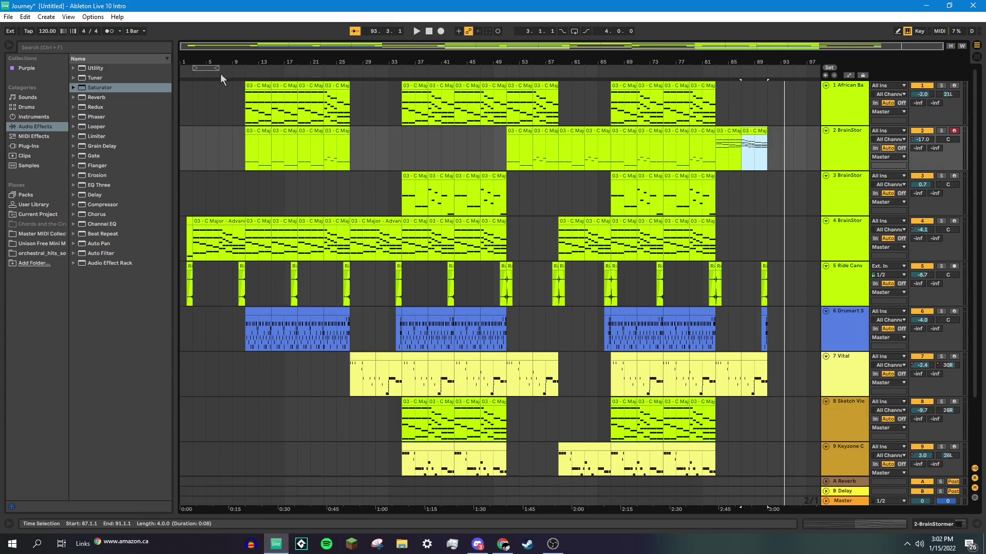
{"action": "left_click", "coordinate": [184, 199]}
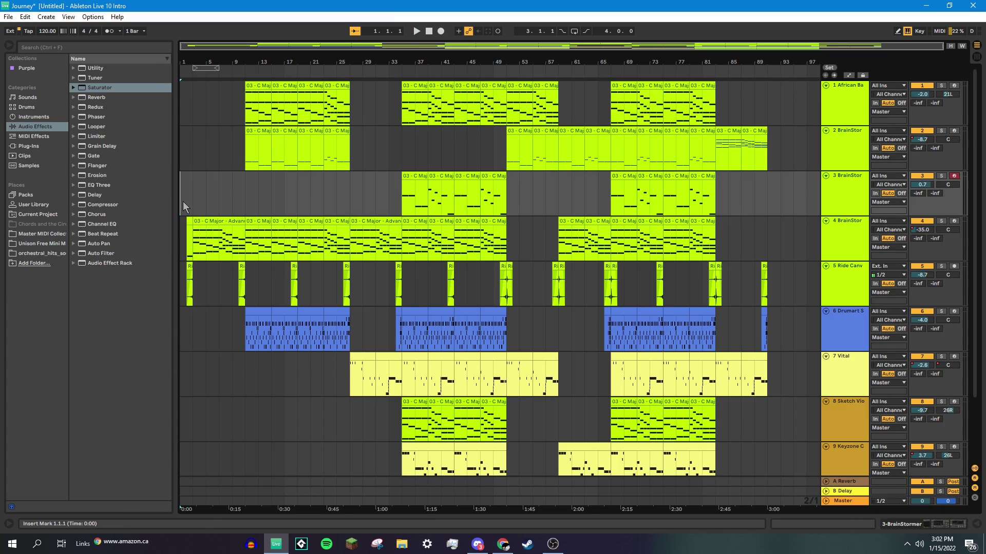